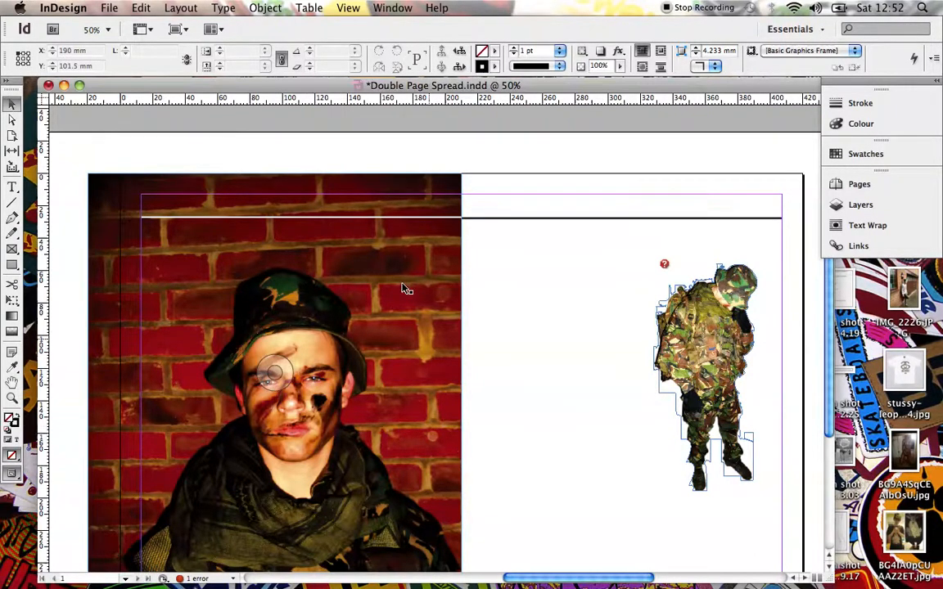
{"action": "scroll", "coordinate": [403, 289], "scroll_direction": "down", "scroll_amount": 5}
{"action": "scroll", "coordinate": [403, 289], "scroll_direction": "up", "scroll_amount": 5}
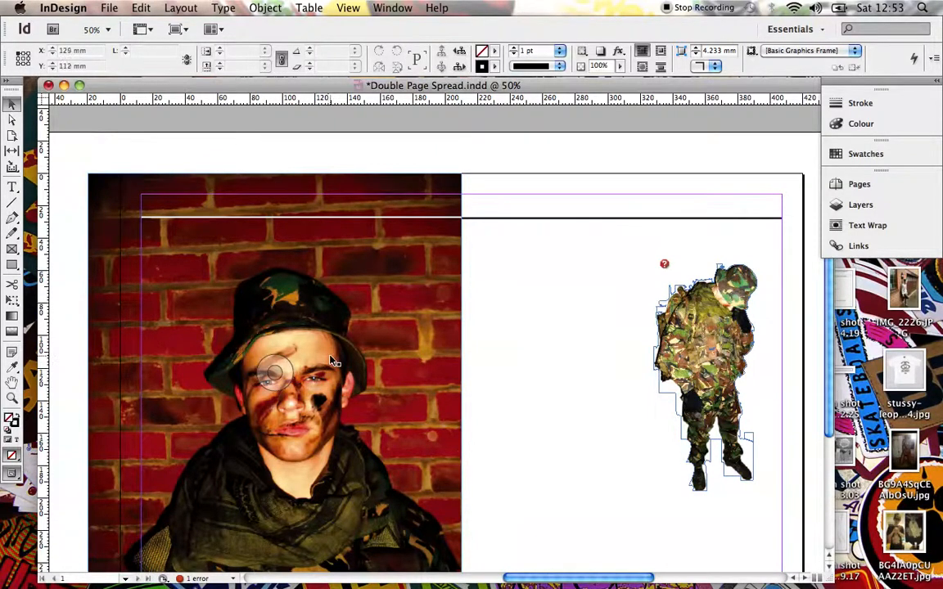
{"action": "scroll", "coordinate": [328, 373], "scroll_direction": "down", "scroll_amount": 1}
{"action": "scroll", "coordinate": [393, 352], "scroll_direction": "down", "scroll_amount": 3}
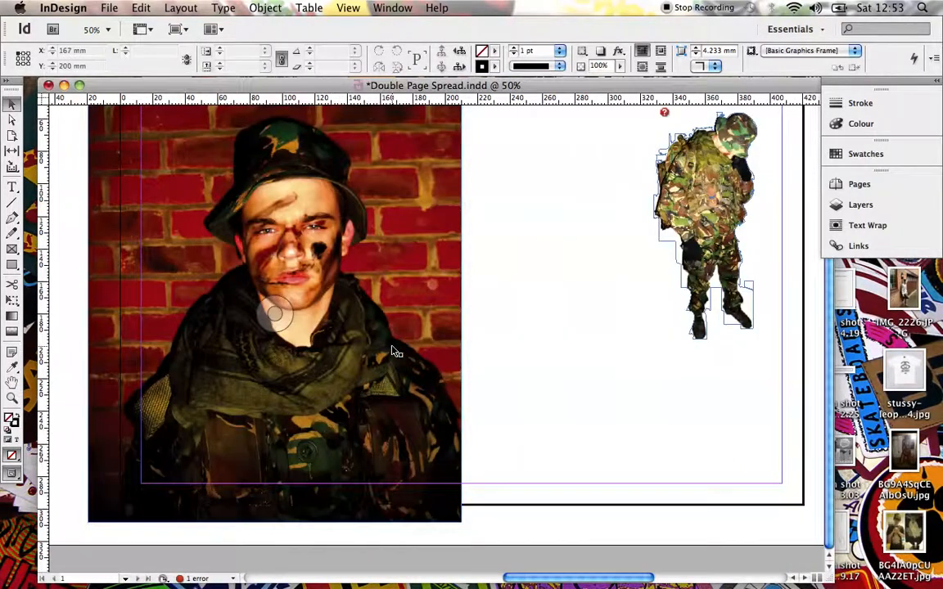
{"action": "scroll", "coordinate": [393, 352], "scroll_direction": "up", "scroll_amount": 4}
Move the standing soldier cutout to the lower outer corner of the right page's margins, at X 338 mm, Y 140 mm.
{"action": "left_click", "coordinate": [675, 325]}
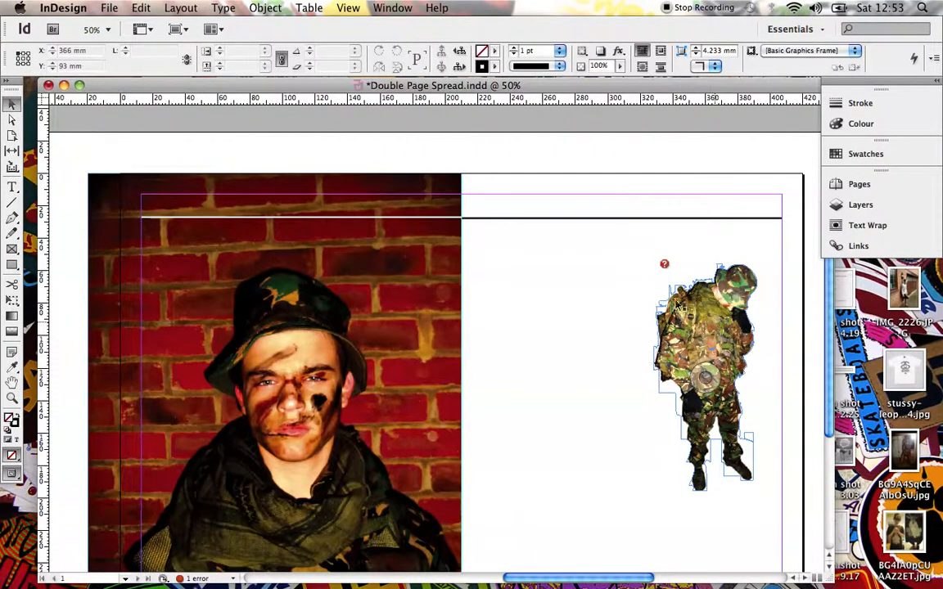
{"action": "left_click", "coordinate": [11, 105]}
{"action": "scroll", "coordinate": [35, 117], "scroll_direction": "down", "scroll_amount": 5}
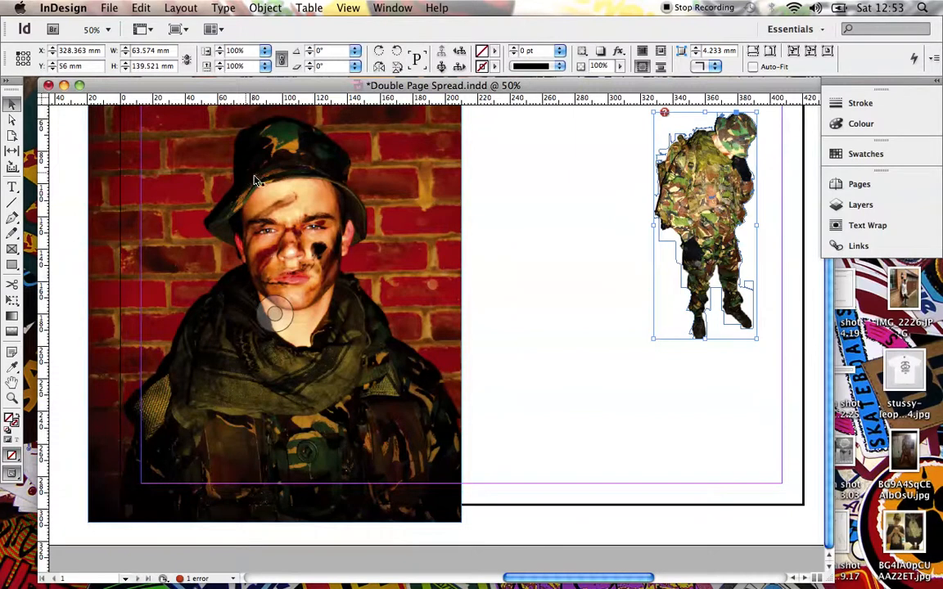
{"action": "scroll", "coordinate": [611, 160], "scroll_direction": "up", "scroll_amount": 5}
{"action": "left_click_drag", "start_coordinate": [689, 333], "coordinate": [658, 419]}
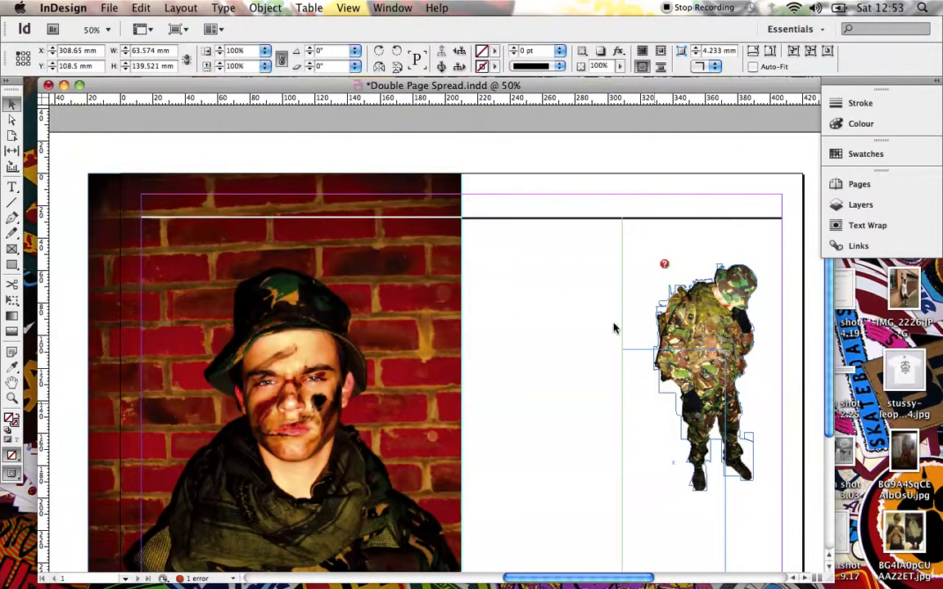
{"action": "scroll", "coordinate": [606, 293], "scroll_direction": "down", "scroll_amount": 1}
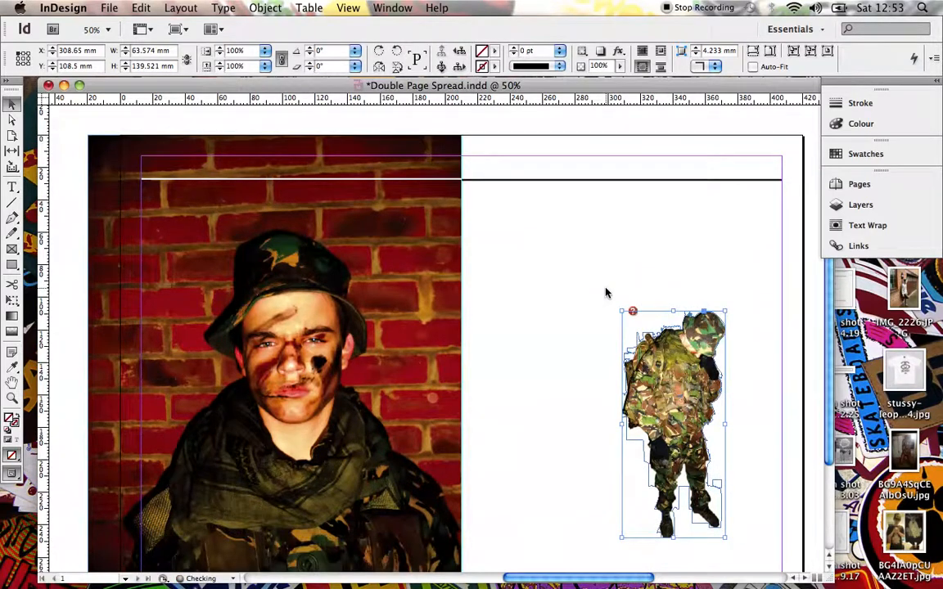
{"action": "scroll", "coordinate": [607, 293], "scroll_direction": "down", "scroll_amount": 3}
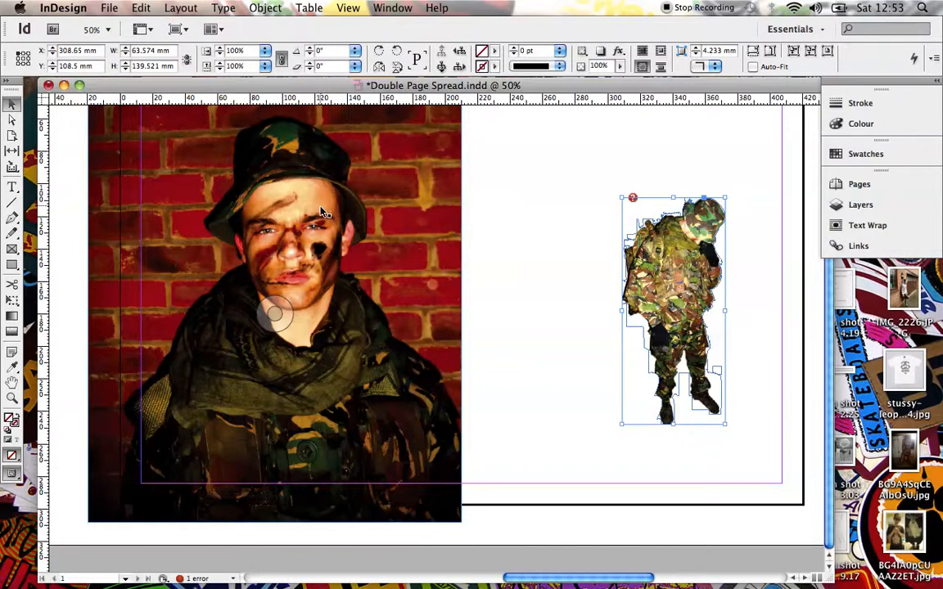
{"action": "left_click_drag", "start_coordinate": [681, 263], "coordinate": [733, 310]}
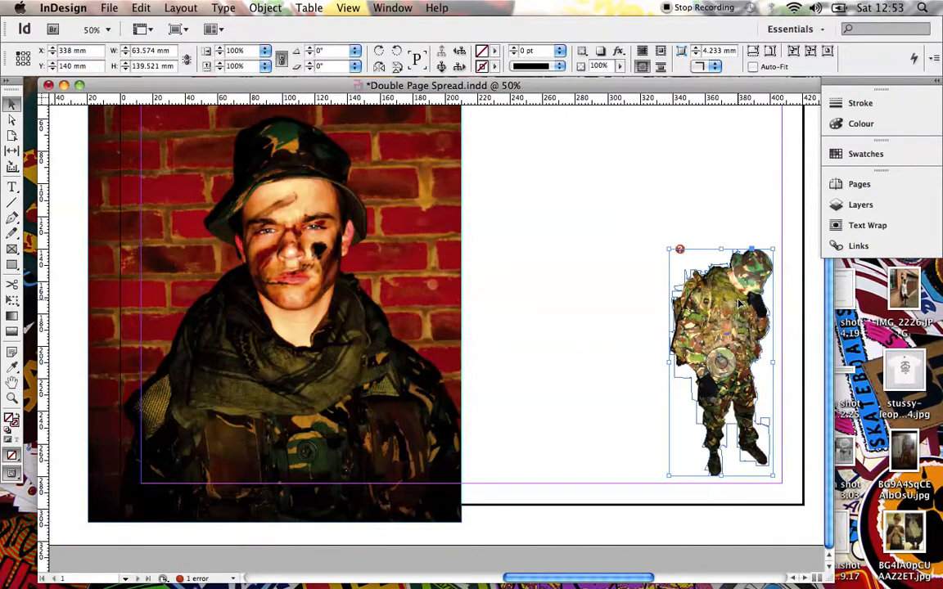
Inspect the clipping path options of the soldier cutout and accept them unchanged.
{"action": "left_click", "coordinate": [309, 8]}
{"action": "mouse_move", "coordinate": [270, 8]}
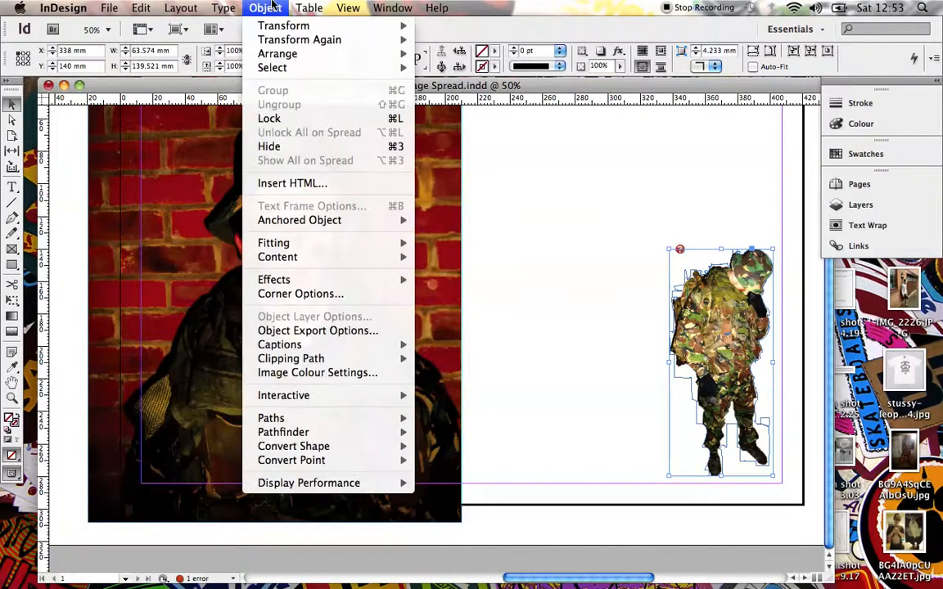
{"action": "mouse_move", "coordinate": [320, 358]}
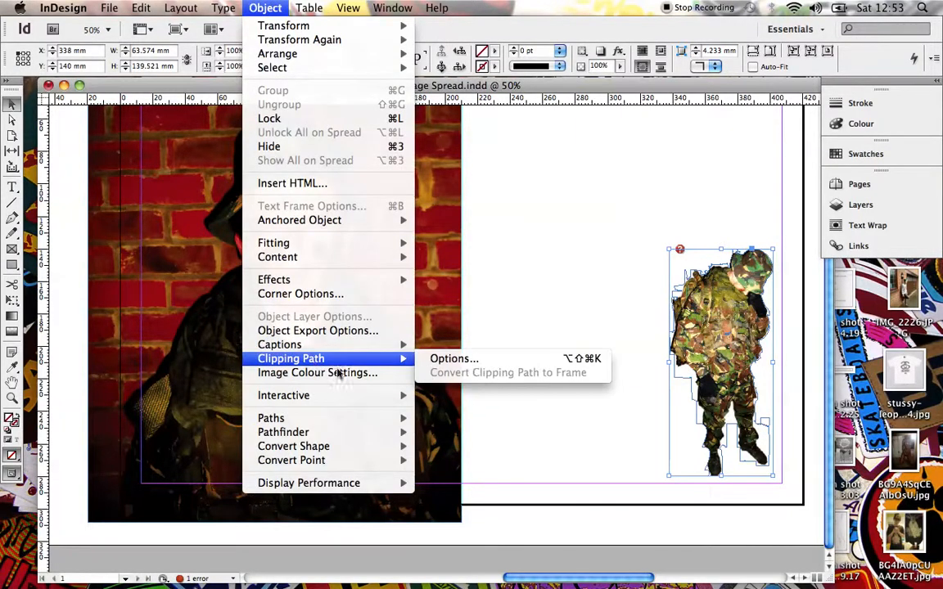
{"action": "left_click", "coordinate": [453, 359]}
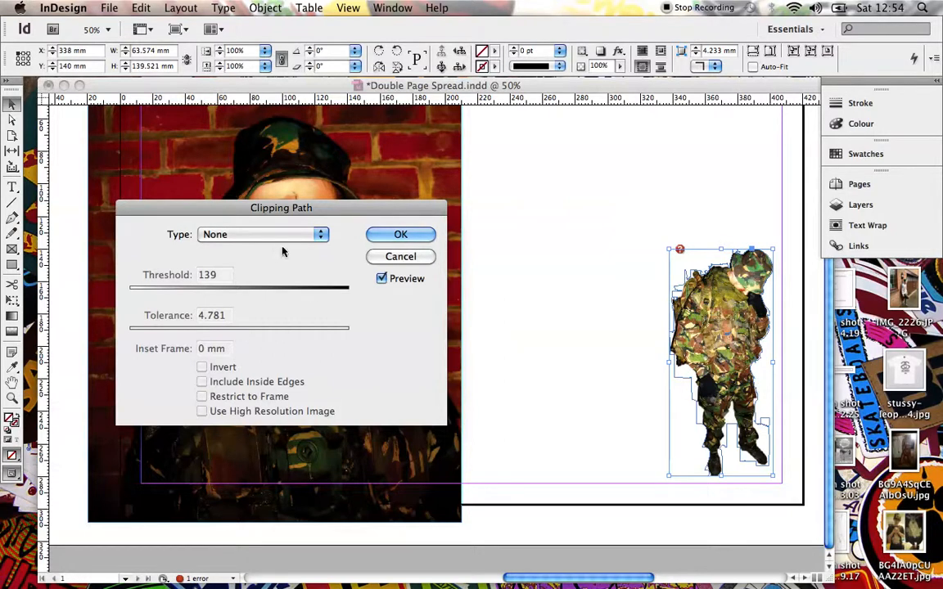
{"action": "left_click", "coordinate": [379, 235]}
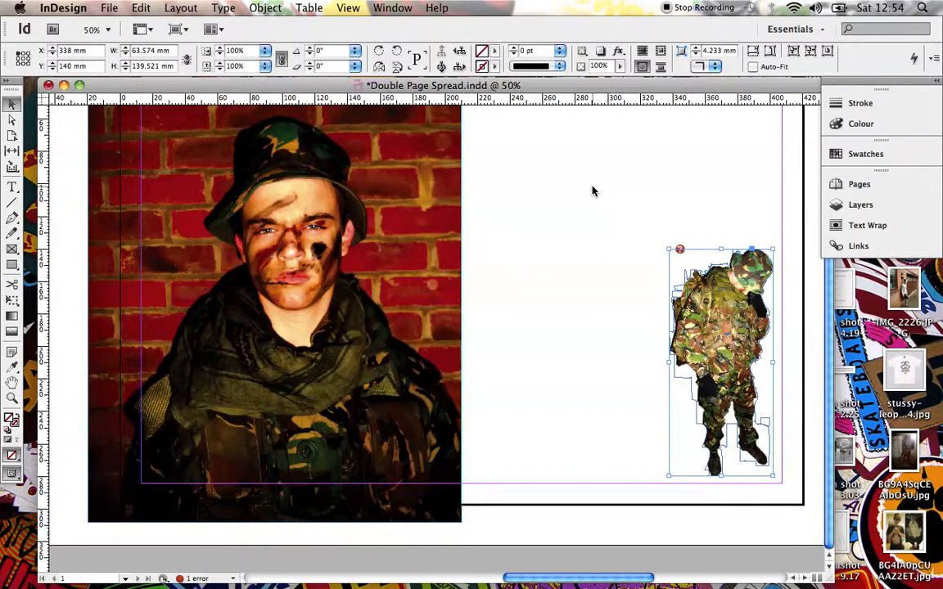
Draw a text frame about 106 × 251 mm beneath the right page's horizontal rule, covering the area around the soldier cutout.
{"action": "scroll", "coordinate": [594, 191], "scroll_direction": "up", "scroll_amount": 4}
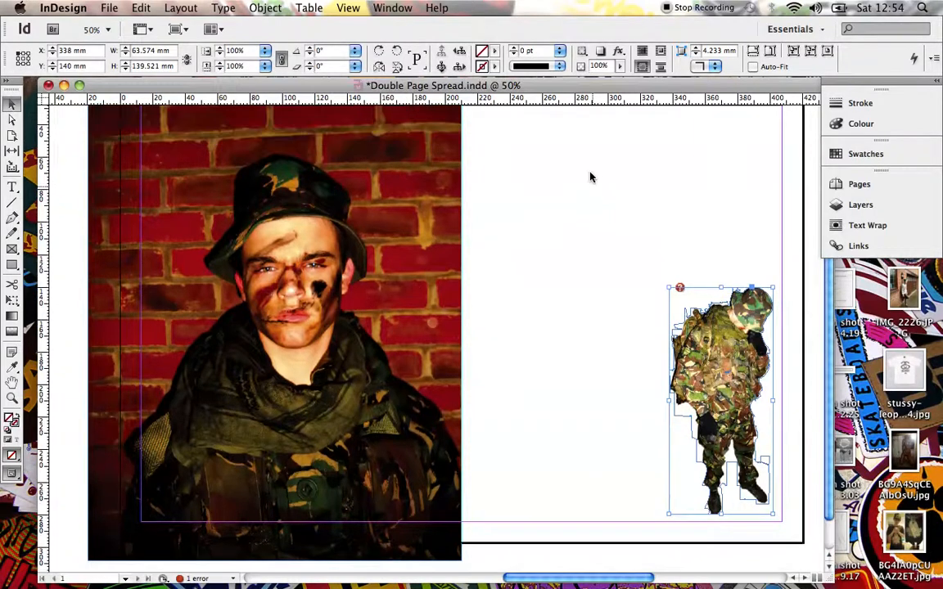
{"action": "scroll", "coordinate": [591, 177], "scroll_direction": "down", "scroll_amount": 1}
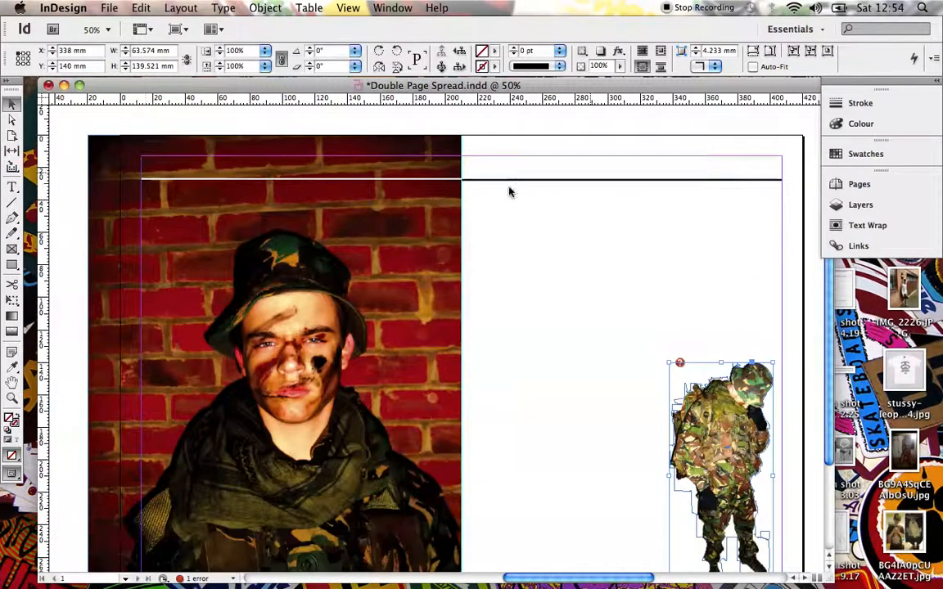
{"action": "left_click", "coordinate": [12, 187]}
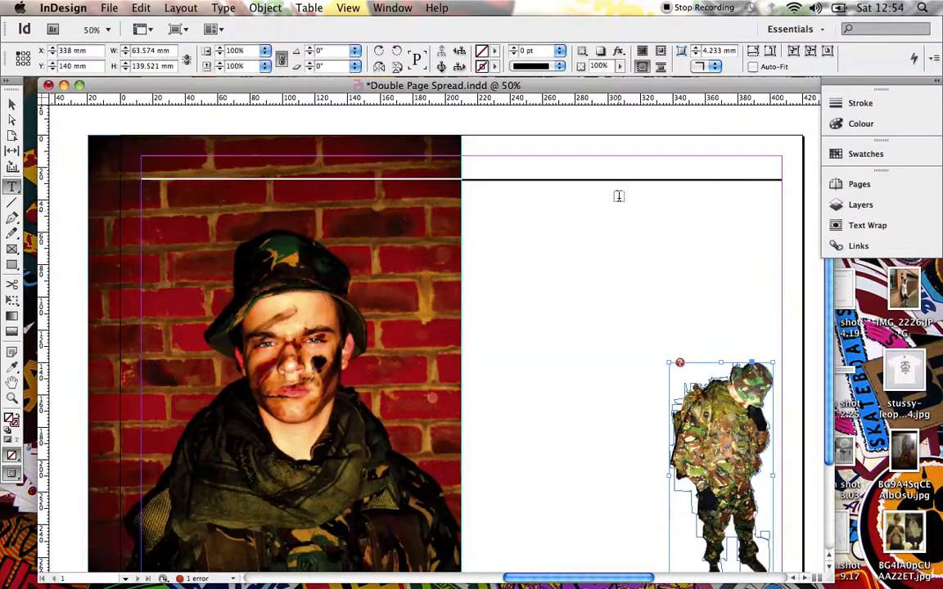
{"action": "left_click_drag", "start_coordinate": [612, 191], "coordinate": [784, 547]}
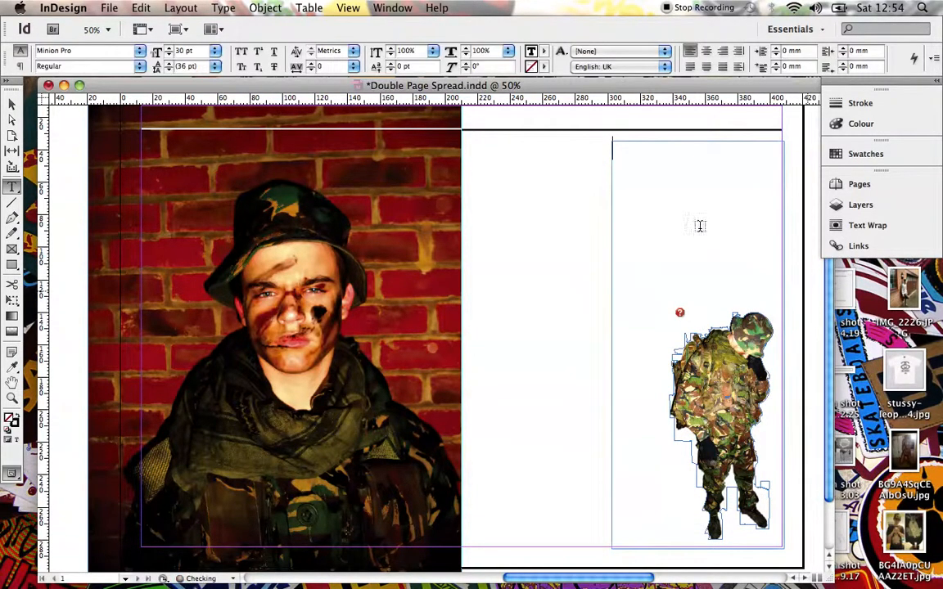
Set the new frame's font size to 12 pt and fill it with placeholder text.
{"action": "scroll", "coordinate": [729, 225], "scroll_direction": "up", "scroll_amount": 2}
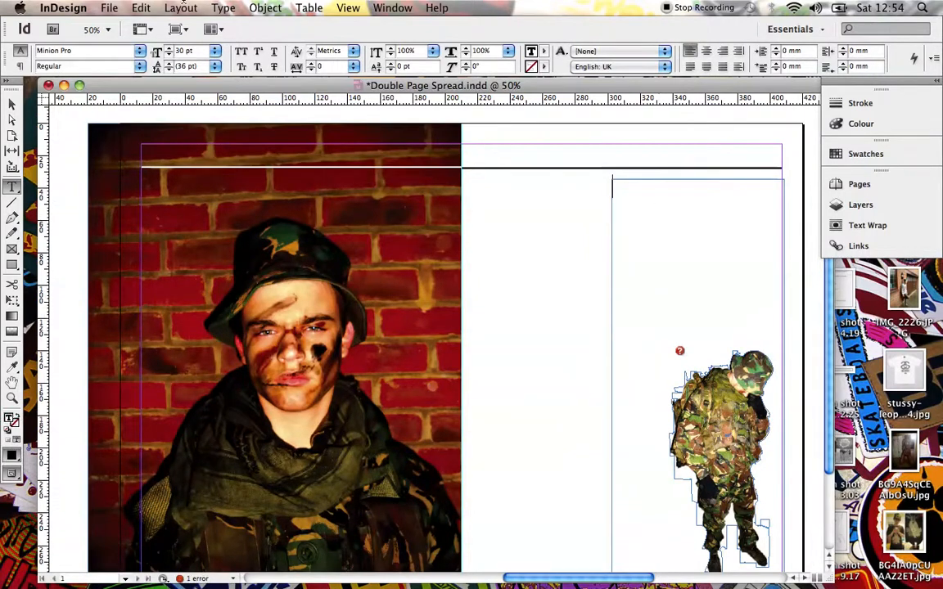
{"action": "left_click", "coordinate": [215, 51]}
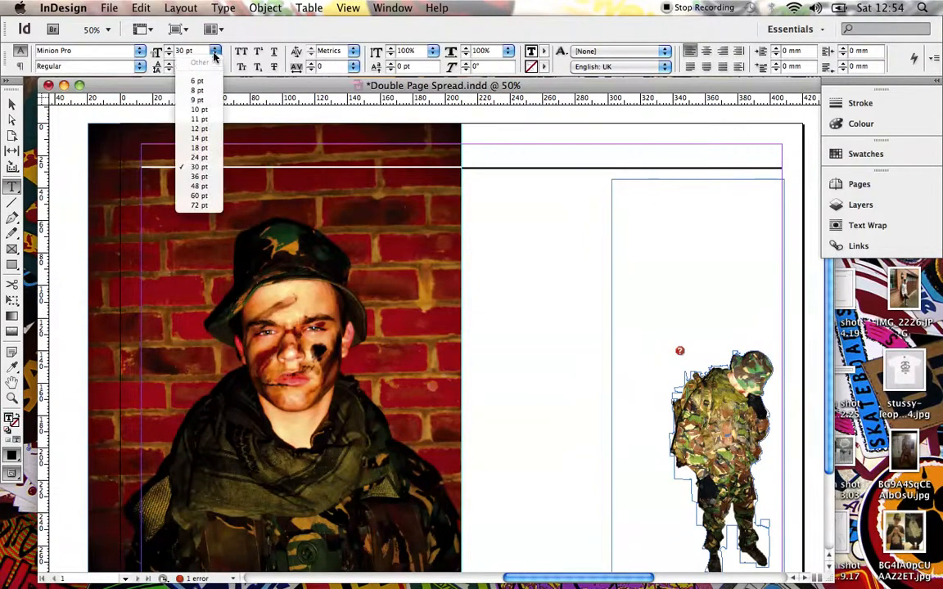
{"action": "left_click", "coordinate": [200, 129]}
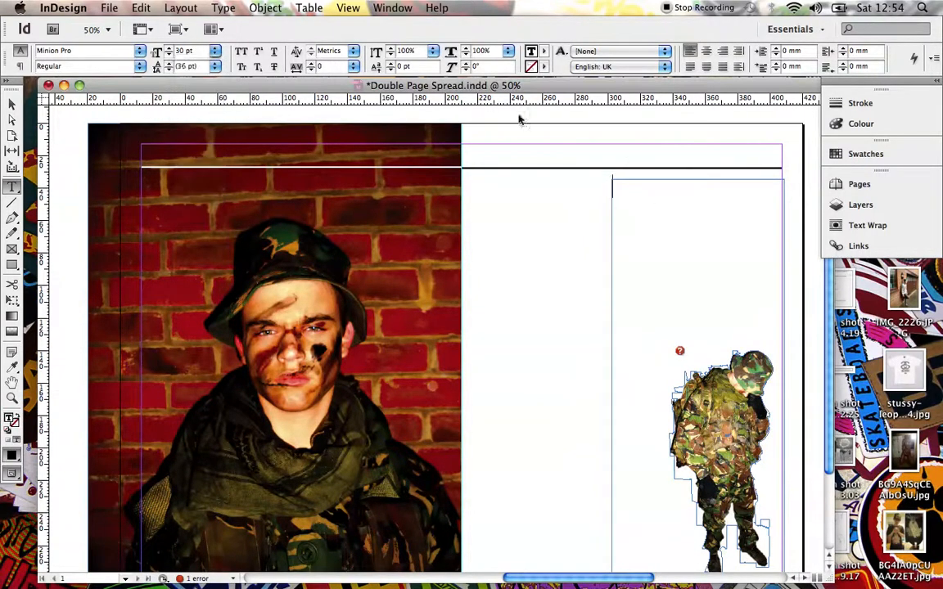
{"action": "right_click", "coordinate": [646, 192]}
{"action": "mouse_move", "coordinate": [735, 440]}
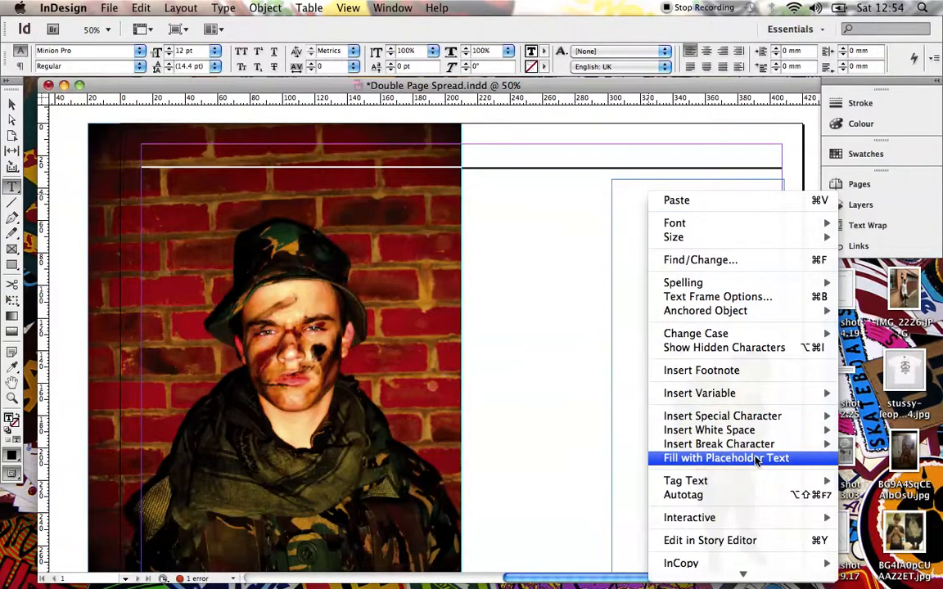
{"action": "left_click", "coordinate": [756, 461]}
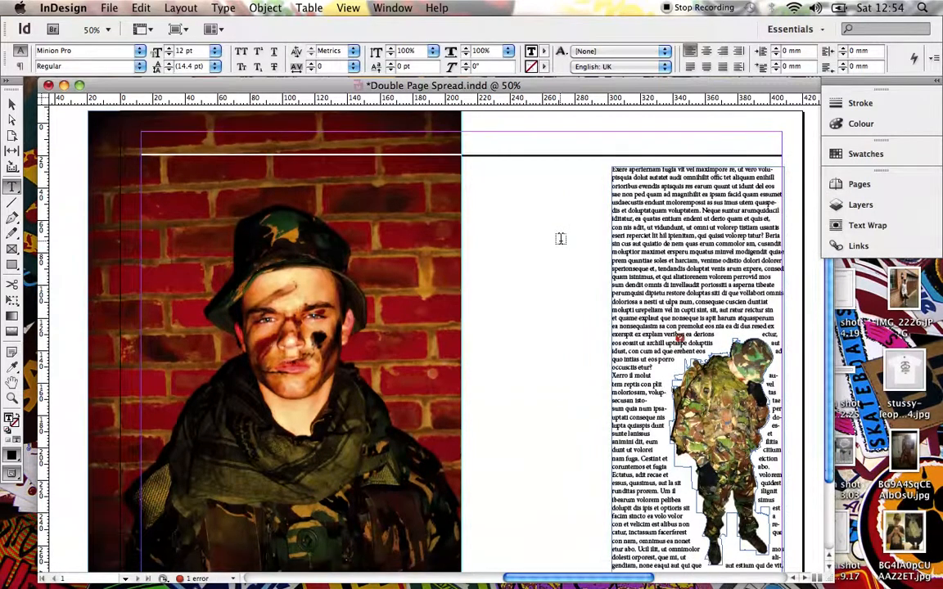
Nudge the placeholder text frame to X 301.3 mm, Y 33.3 mm so it aligns with the outer margin.
{"action": "scroll", "coordinate": [566, 238], "scroll_direction": "down", "scroll_amount": 3}
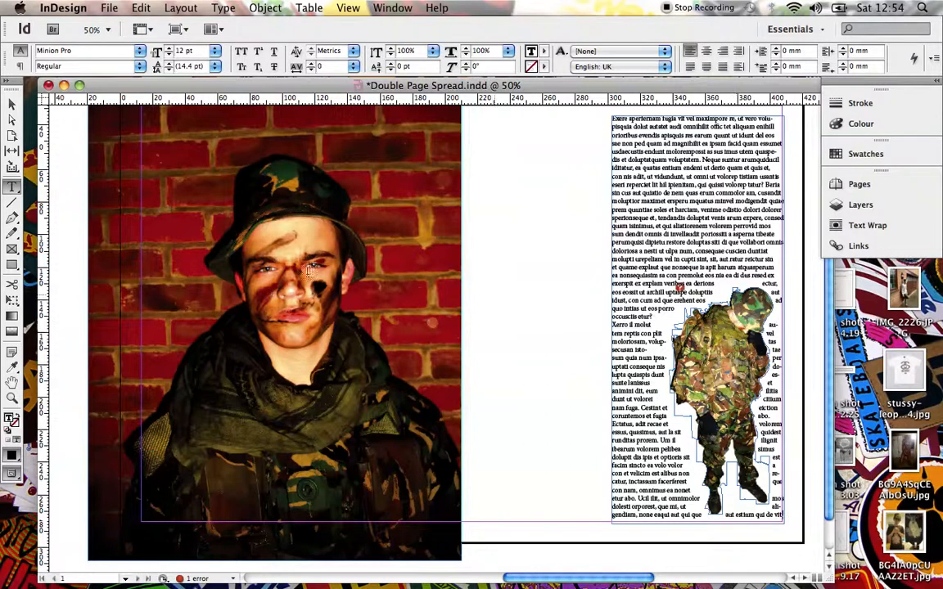
{"action": "left_click", "coordinate": [12, 104]}
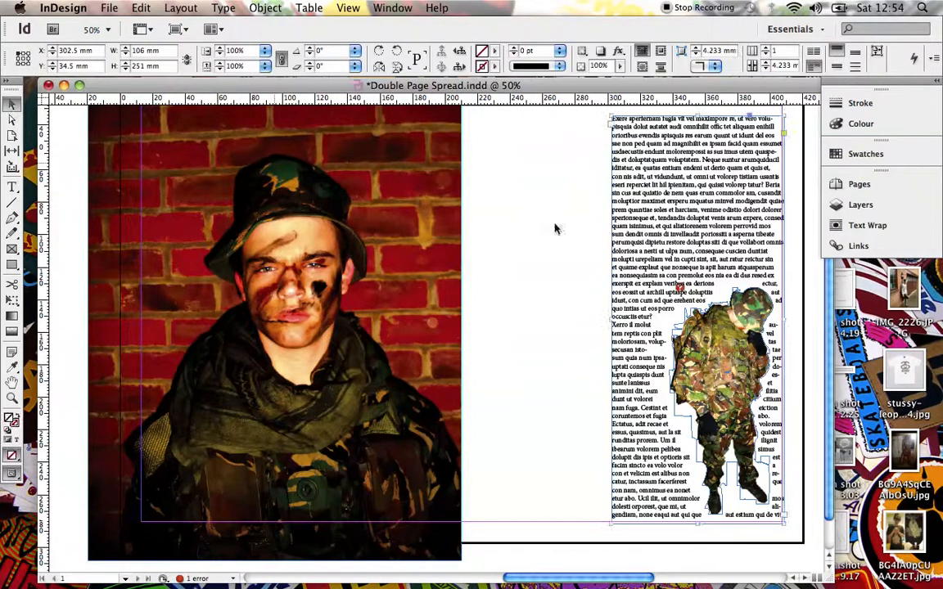
{"action": "mouse_move", "coordinate": [727, 353]}
{"action": "left_mouse_down"}
{"action": "mouse_move", "coordinate": [715, 296]}
{"action": "mouse_move", "coordinate": [725, 350]}
{"action": "left_mouse_up"}
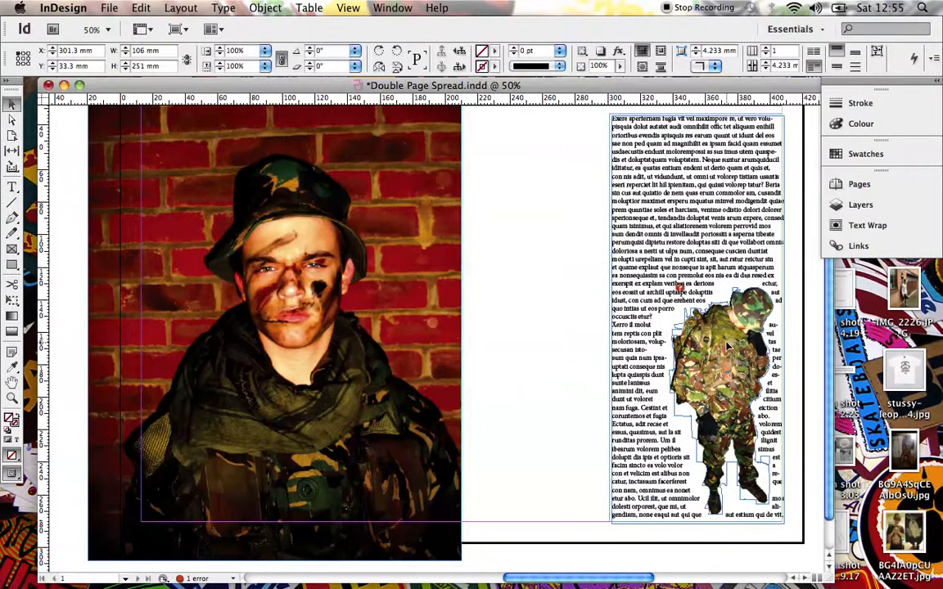
Move the DSCN0763.png image and the pasted graphic to the top of Layer 1's stacking order, above the text frame.
{"action": "left_click", "coordinate": [868, 209]}
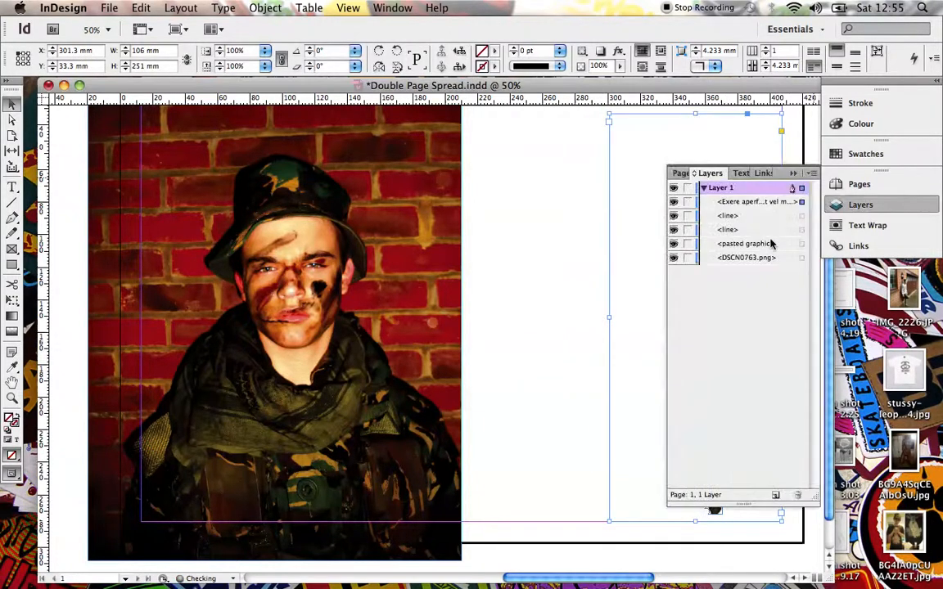
{"action": "left_click_drag", "start_coordinate": [749, 258], "coordinate": [762, 195]}
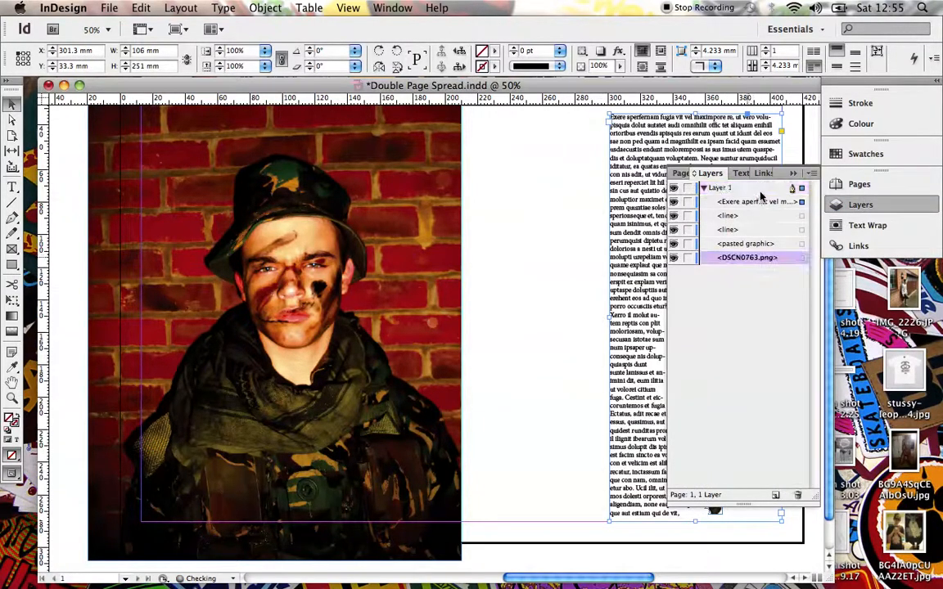
{"action": "left_click", "coordinate": [745, 256]}
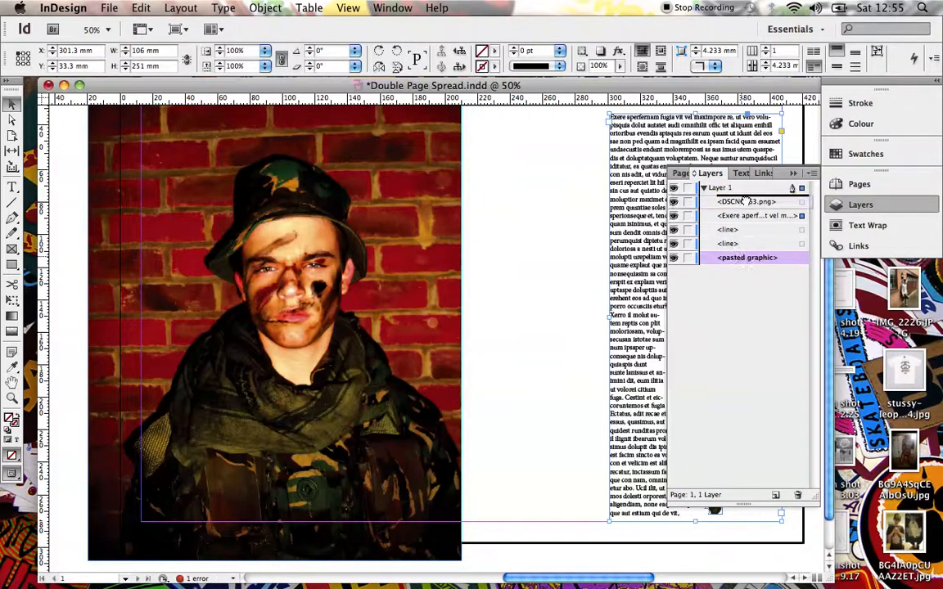
{"action": "left_click", "coordinate": [871, 210]}
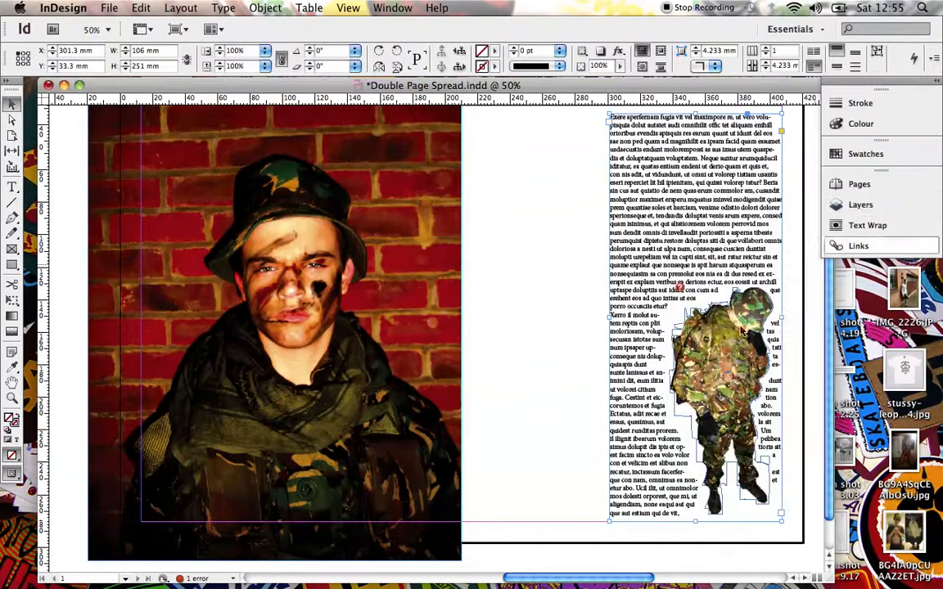
Move the soldier cutout up into the middle of the text column, at about X 322.5 mm, Y 62 mm.
{"action": "left_click_drag", "start_coordinate": [731, 332], "coordinate": [710, 266]}
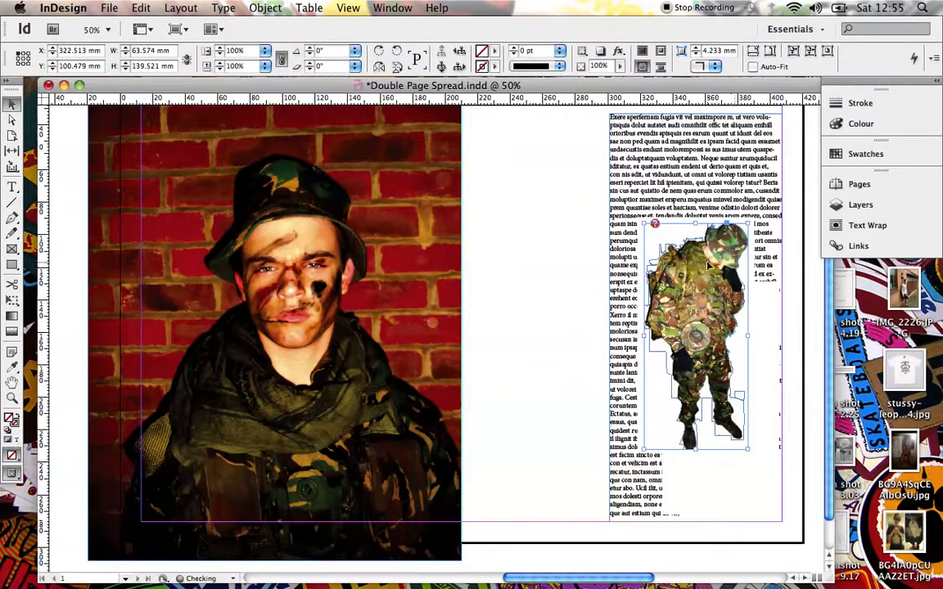
{"action": "left_click_drag", "start_coordinate": [711, 264], "coordinate": [714, 203]}
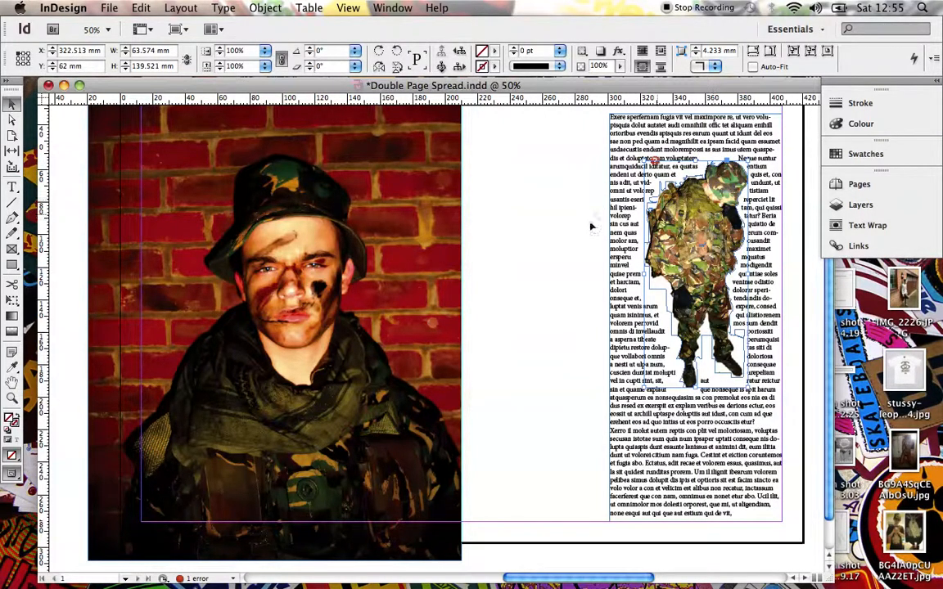
Check the spread in Preview mode without guides or frame edges, and return to the normal view.
{"action": "left_click_drag", "start_coordinate": [12, 474], "coordinate": [41, 489]}
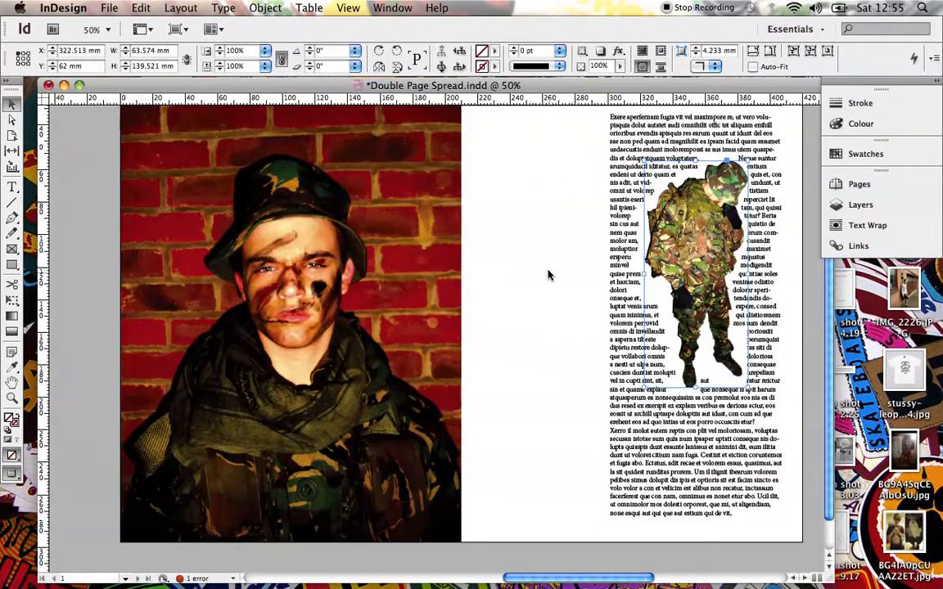
{"action": "scroll", "coordinate": [547, 270], "scroll_direction": "up", "scroll_amount": 3}
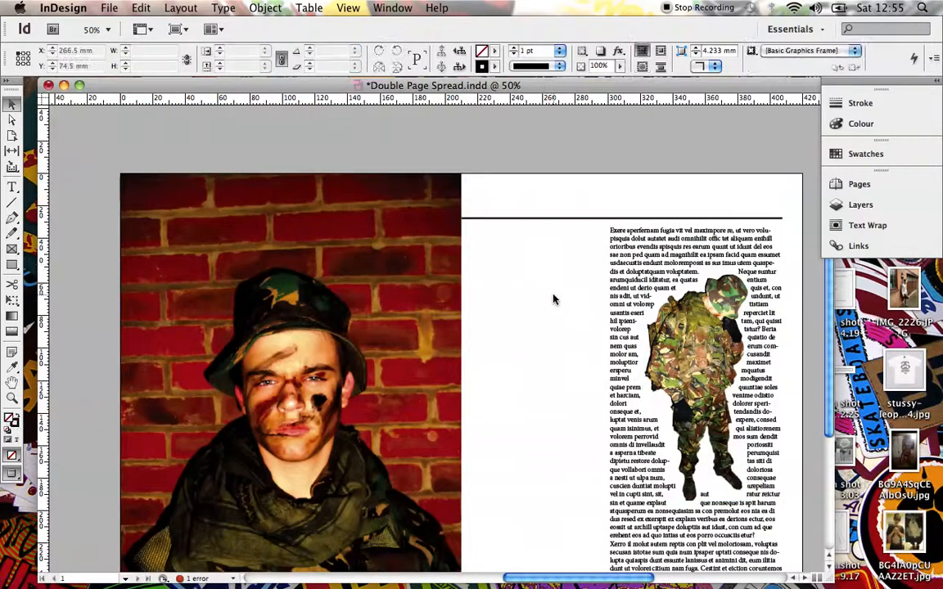
{"action": "scroll", "coordinate": [553, 299], "scroll_direction": "down", "scroll_amount": 2}
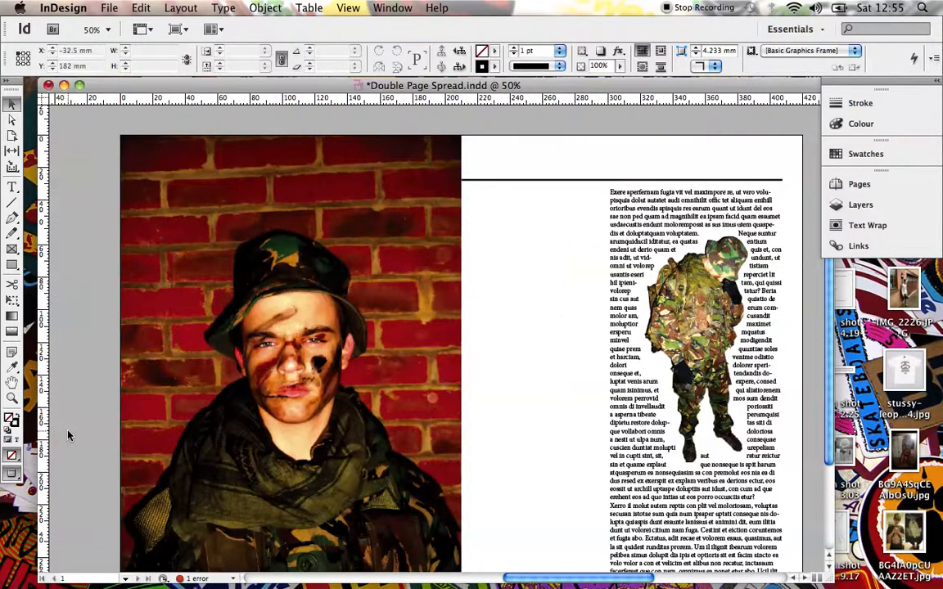
{"action": "left_click_drag", "start_coordinate": [11, 475], "coordinate": [41, 474]}
Move the pasted graphic to the bottom of Layer 1's stacking order, below both lines.
{"action": "left_click", "coordinate": [861, 205]}
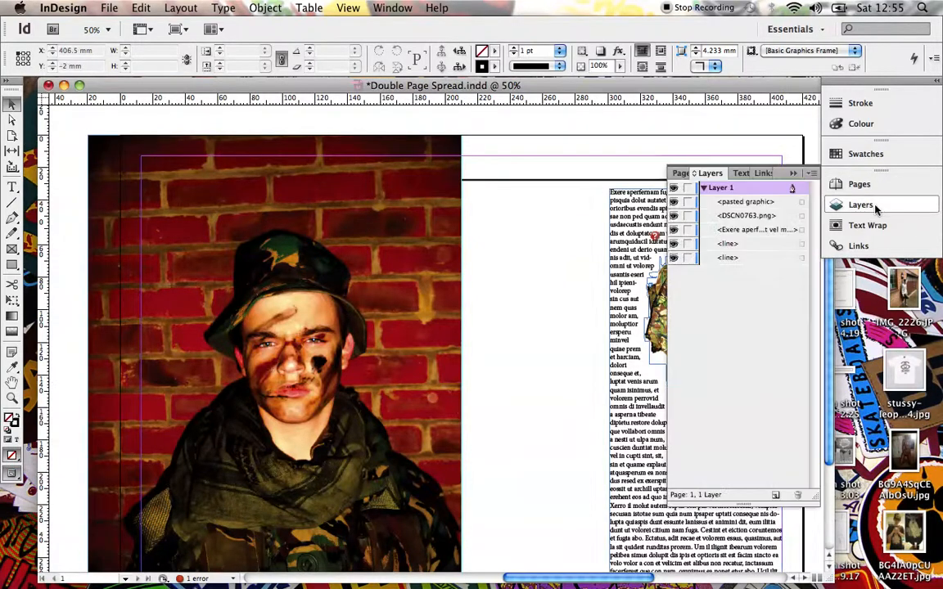
{"action": "left_click_drag", "start_coordinate": [750, 202], "coordinate": [753, 263]}
{"action": "left_click_drag", "start_coordinate": [752, 202], "coordinate": [753, 263]}
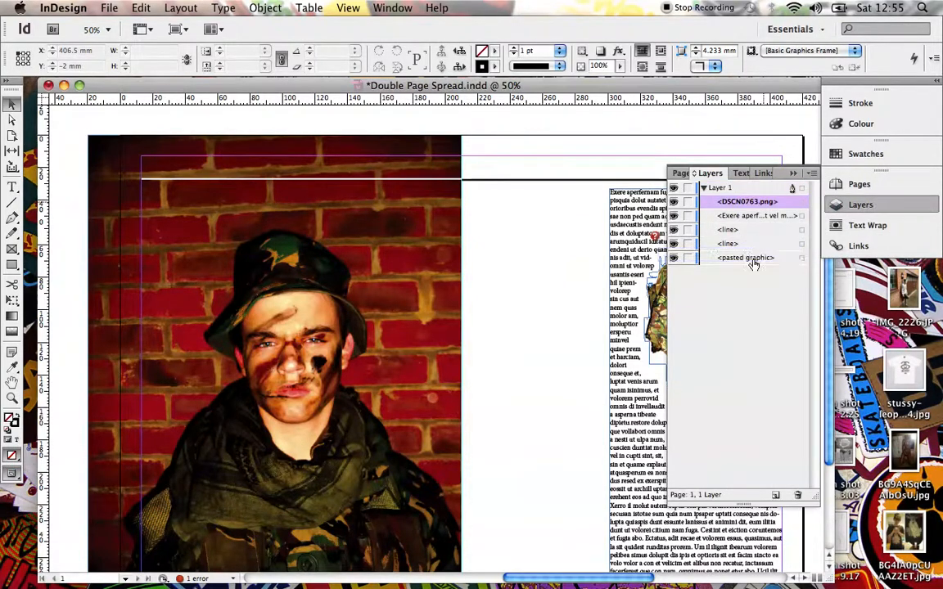
Cut the column of placeholder text from the right page, leaving the soldier cutout in place.
{"action": "left_click", "coordinate": [871, 208]}
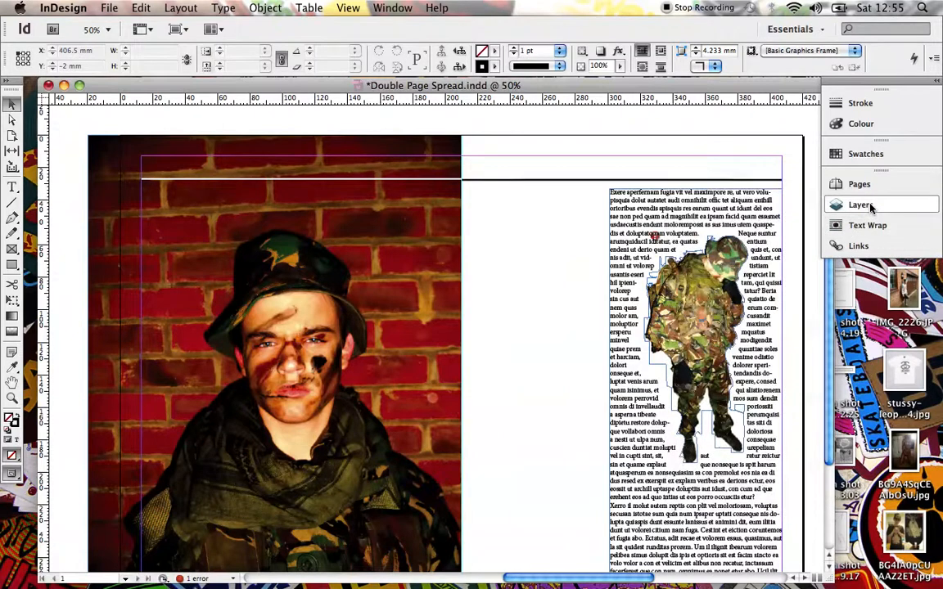
{"action": "left_click", "coordinate": [636, 207]}
{"action": "key", "text": "super+x"}
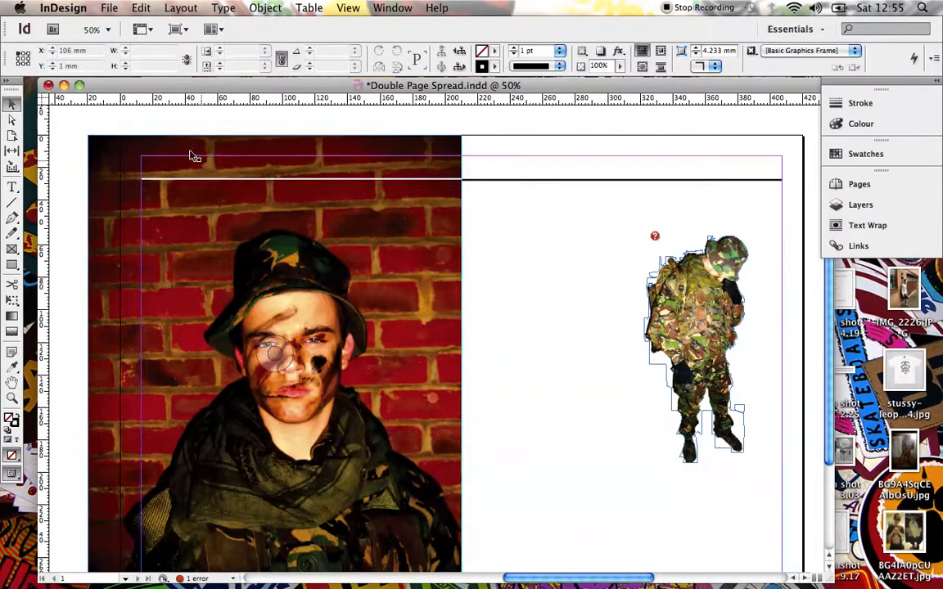
Delete the white horizontal line across the top of the left page's photo.
{"action": "left_click", "coordinate": [12, 187]}
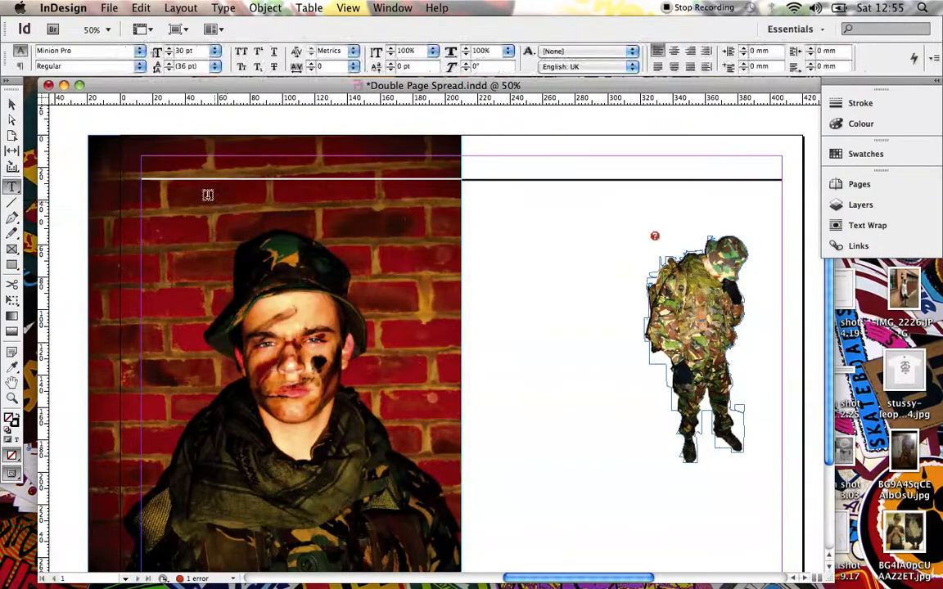
{"action": "left_click", "coordinate": [11, 103]}
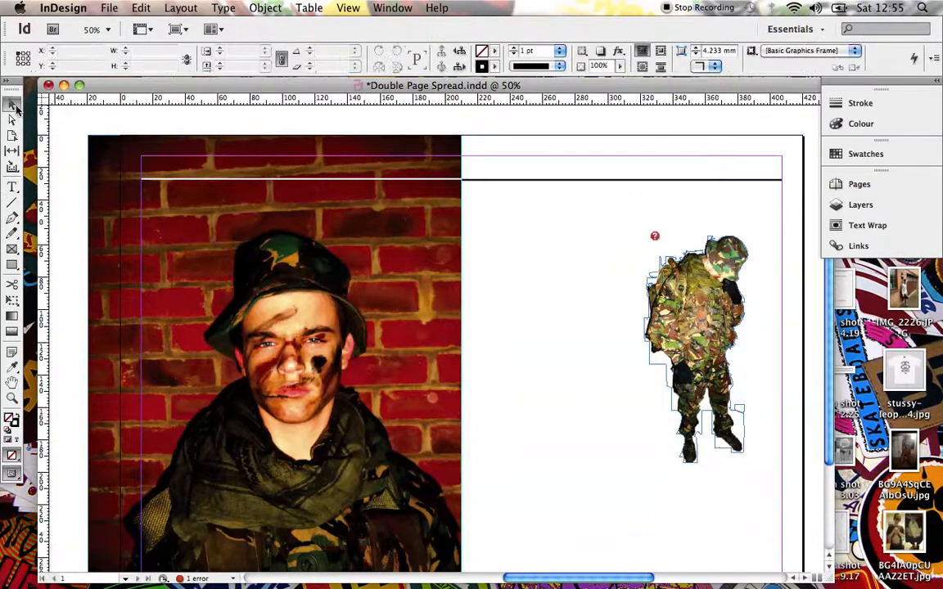
{"action": "left_click", "coordinate": [323, 179]}
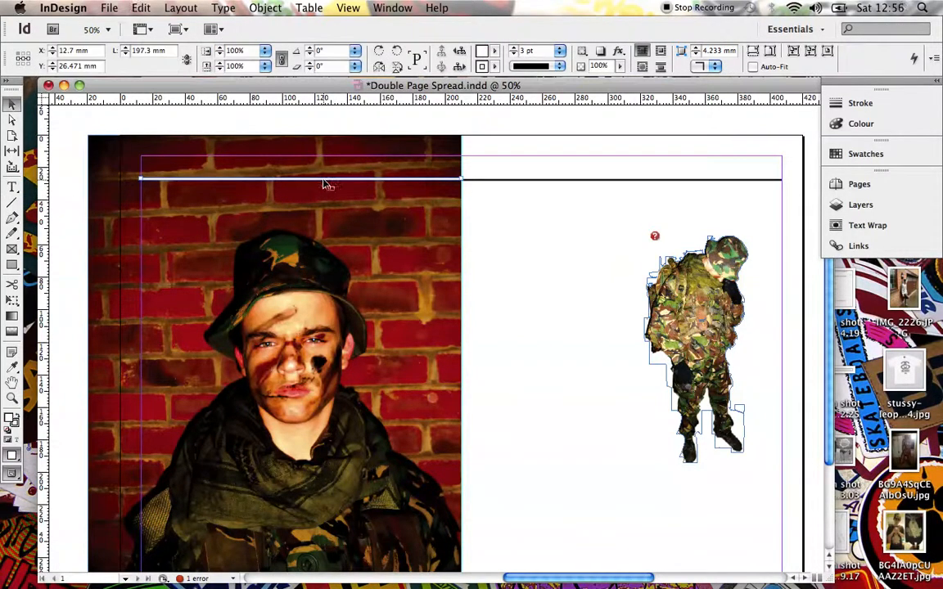
{"action": "key", "text": "Delete"}
Draw a horizontal line about 197.3 mm long from the spine to the left page's outer margin, level with the black line, with a 3 pt stroke.
{"action": "key", "text": "backslash"}
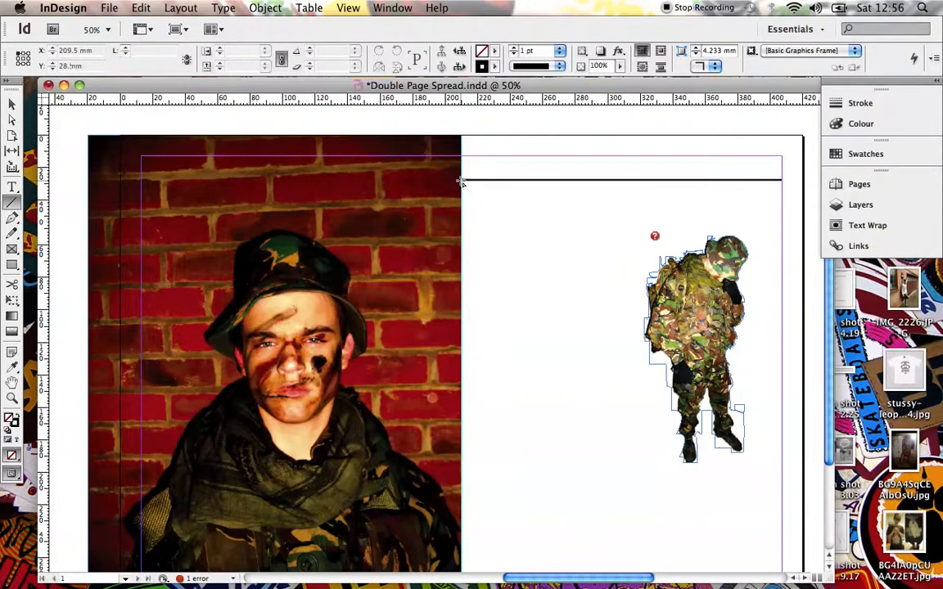
{"action": "left_click_drag", "start_coordinate": [461, 182], "coordinate": [142, 190]}
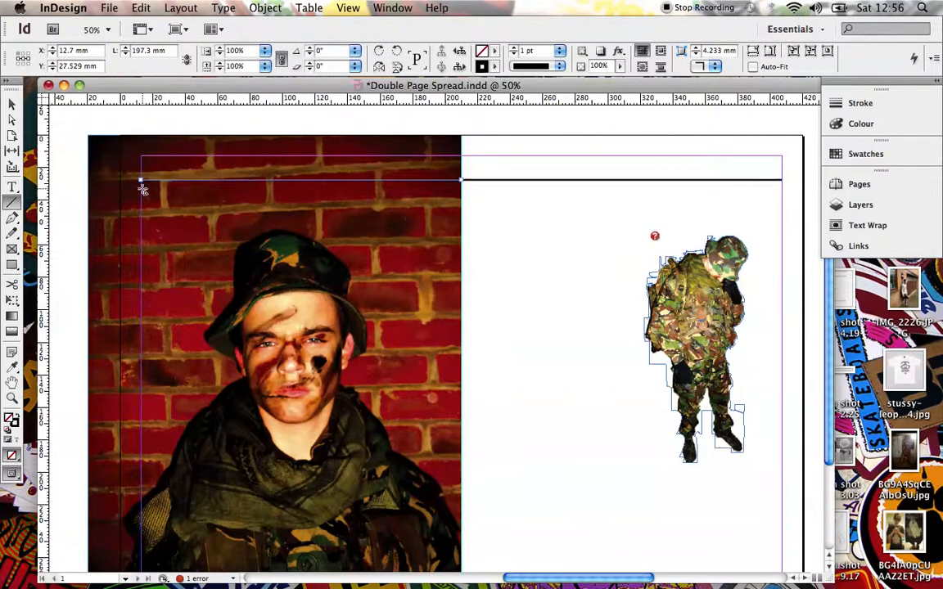
{"action": "left_click", "coordinate": [560, 51]}
{"action": "left_click", "coordinate": [538, 121]}
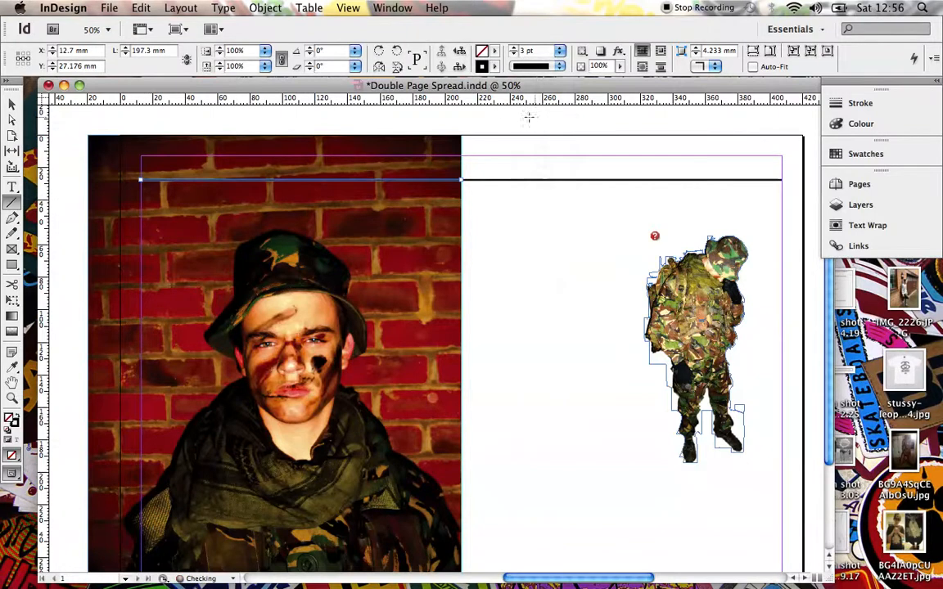
Set both the fill and the stroke colour of the new left-page line to [Paper].
{"action": "left_click", "coordinate": [495, 52]}
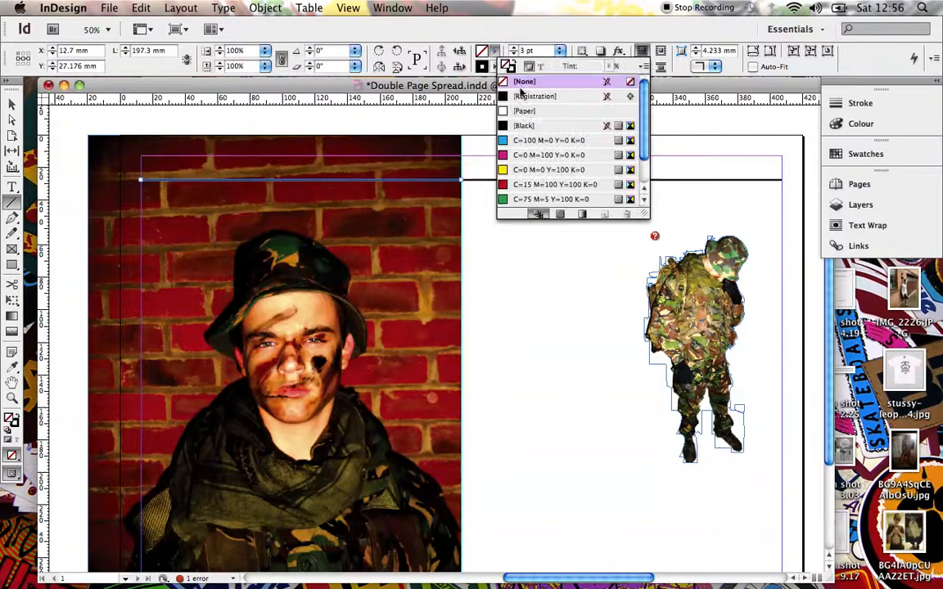
{"action": "left_click", "coordinate": [525, 111]}
{"action": "left_click", "coordinate": [494, 66]}
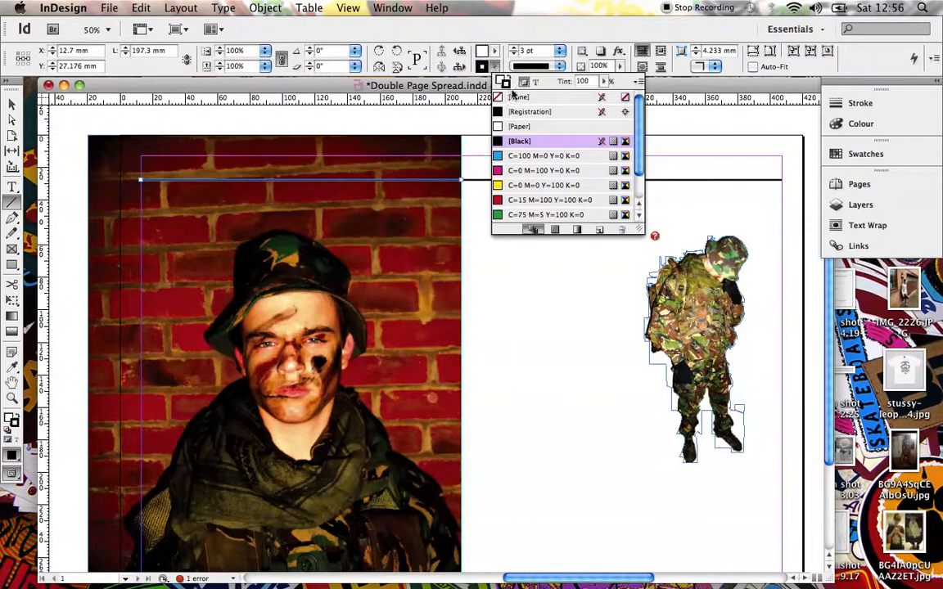
{"action": "left_click", "coordinate": [520, 126]}
{"action": "left_click", "coordinate": [450, 168]}
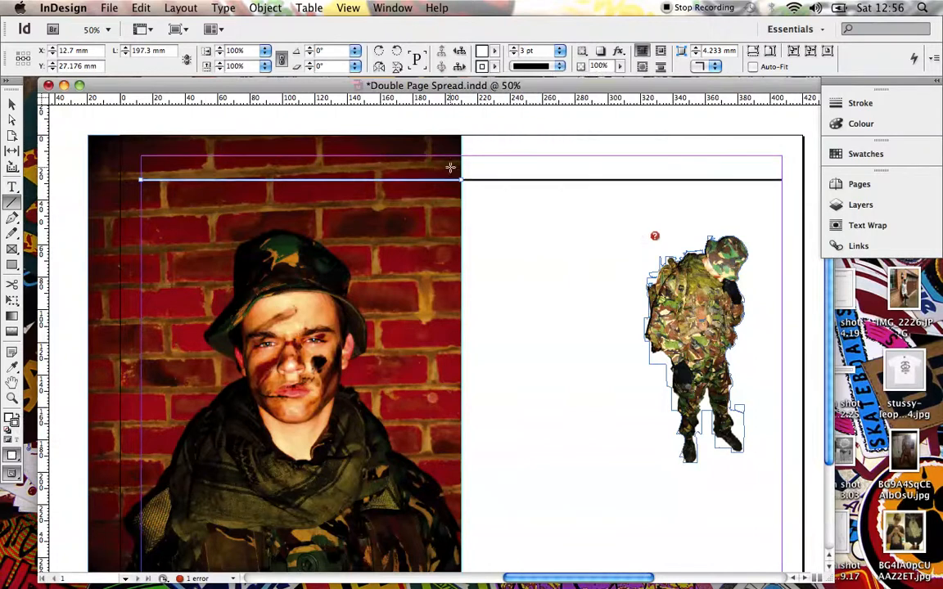
{"action": "left_click", "coordinate": [12, 102]}
{"action": "left_click", "coordinate": [247, 319]}
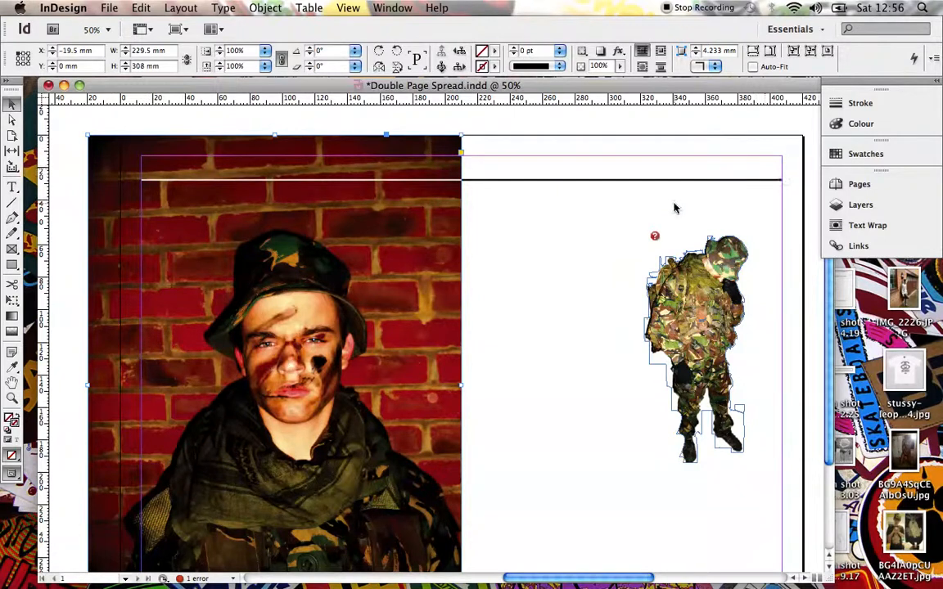
Switch to Chrome and open the Radio-Times-Logo.png image from the web page in Photoshop.
{"action": "key", "text": "ctrl+Left"}
{"action": "key", "text": "ctrl+Left"}
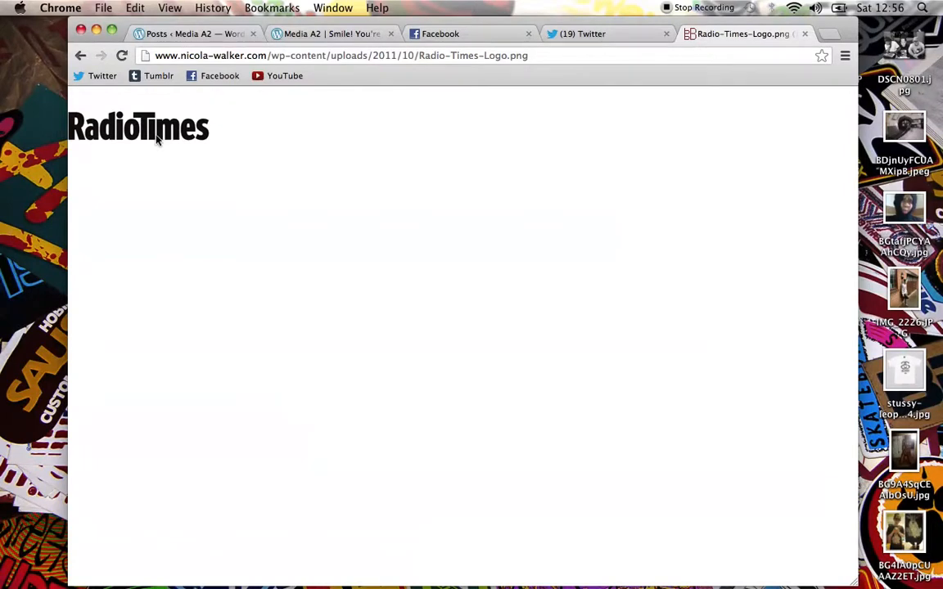
{"action": "left_click_drag", "start_coordinate": [171, 119], "coordinate": [186, 207]}
{"action": "key", "text": "ctrl+Right"}
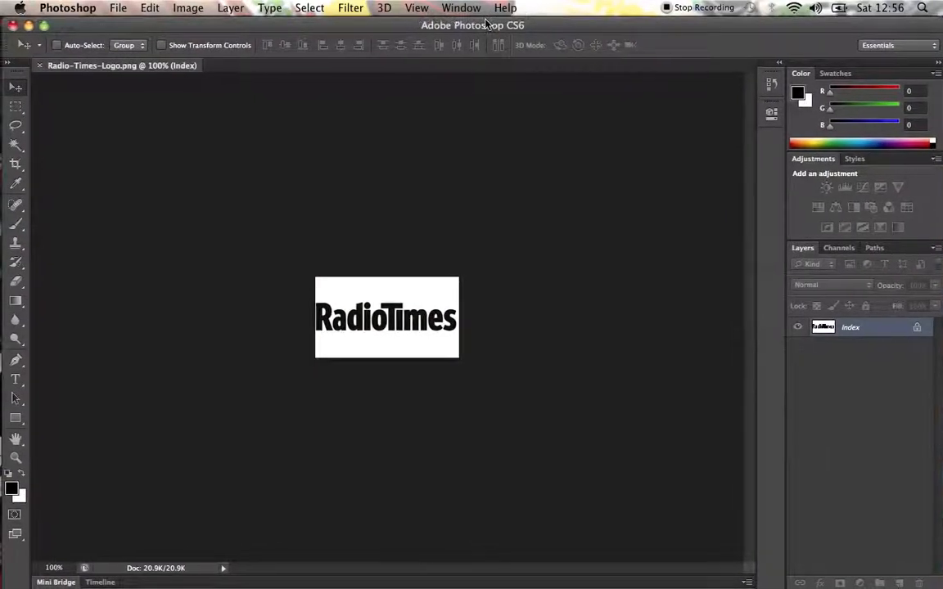
{"action": "key", "text": "super+equal"}
{"action": "key", "text": "super+equal"}
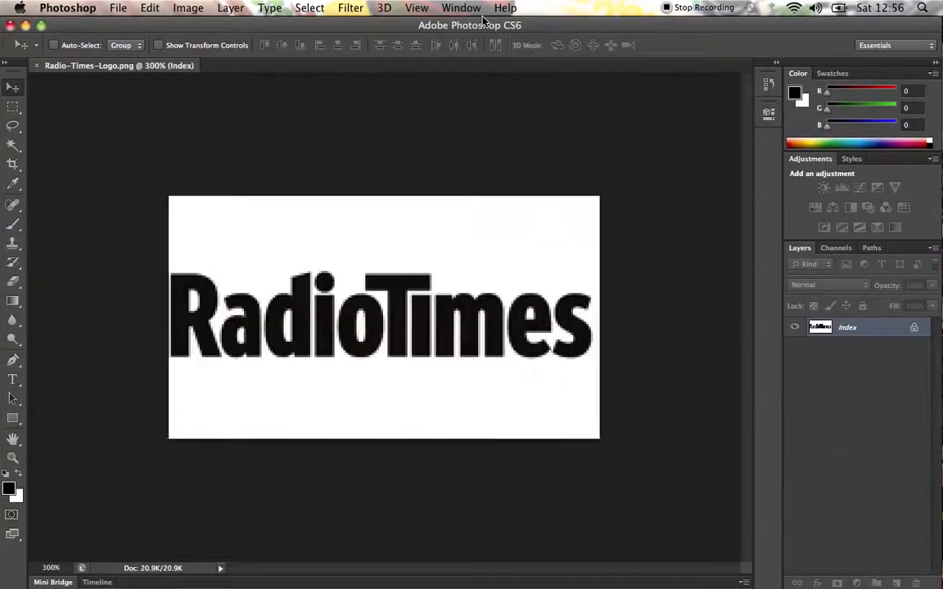
Try to select the white background of the Radio Times logo with the Quick Selection tool.
{"action": "left_click", "coordinate": [7, 146]}
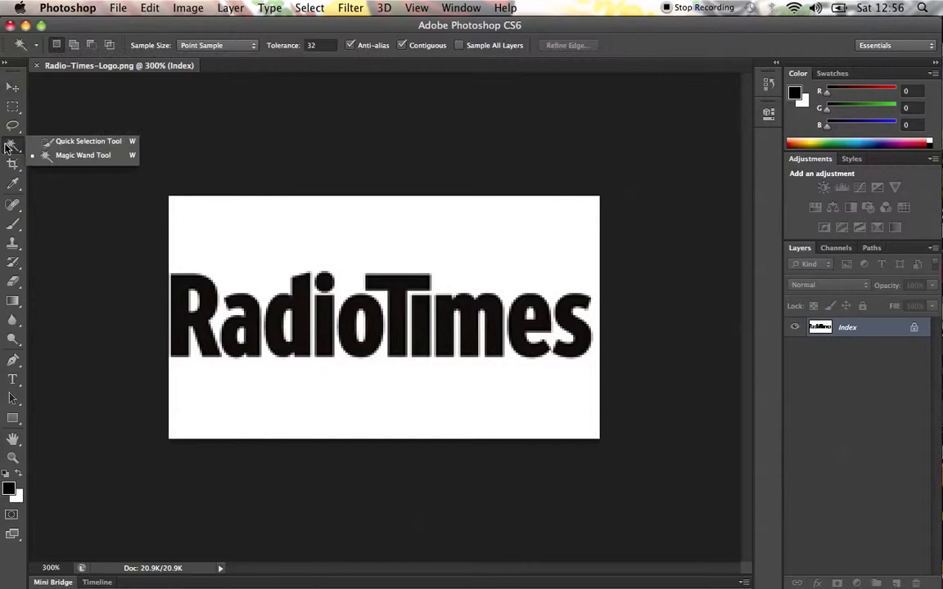
{"action": "left_click", "coordinate": [43, 141]}
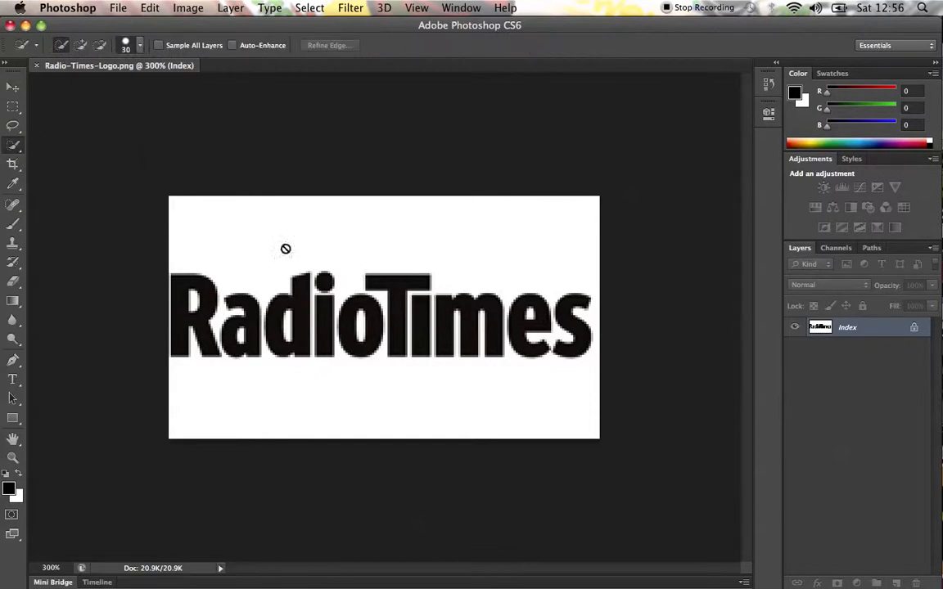
{"action": "left_click", "coordinate": [176, 217]}
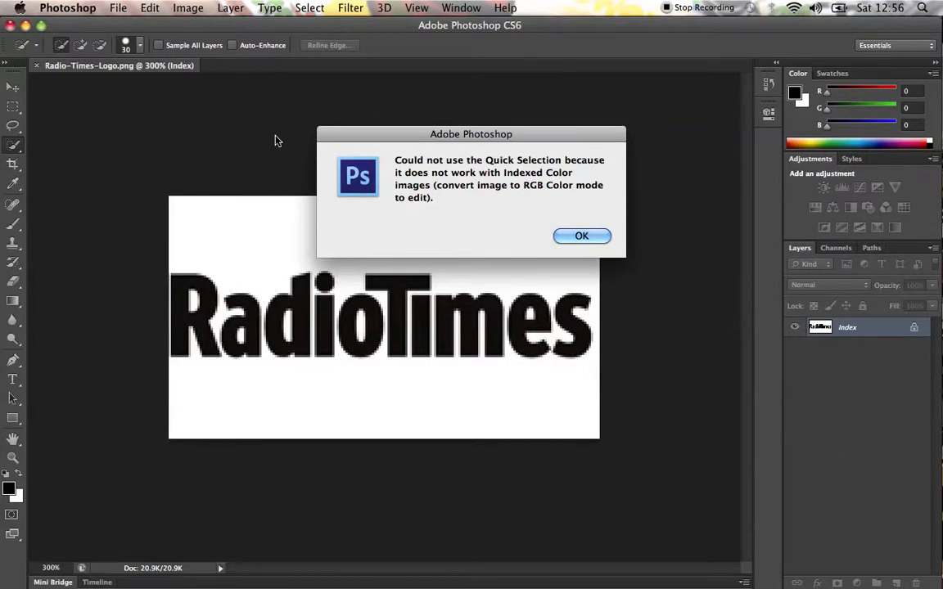
{"action": "key", "text": "Return"}
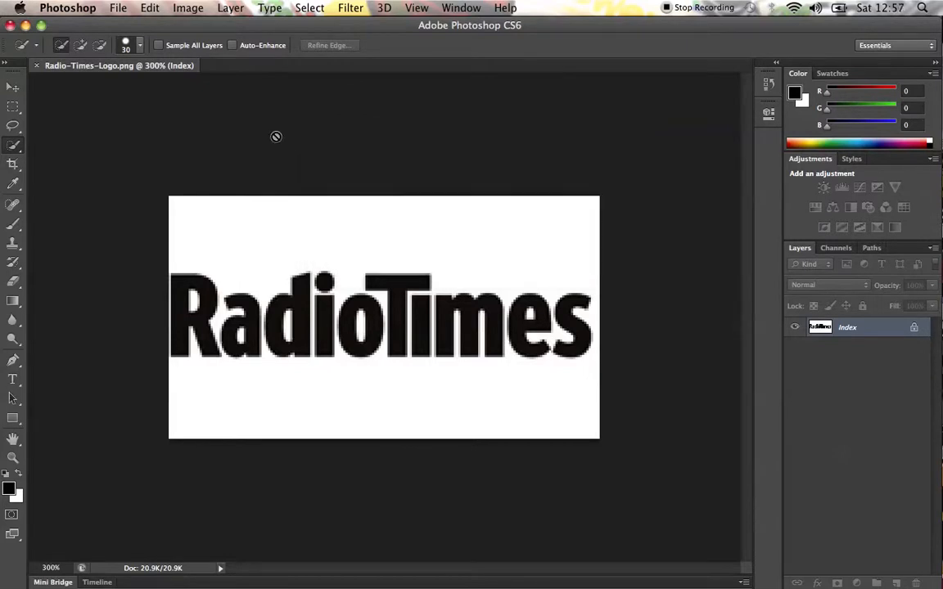
Select the white background around the logo with the Magic Wand at tolerance 32, clear it, and deselect.
{"action": "left_click", "coordinate": [13, 147]}
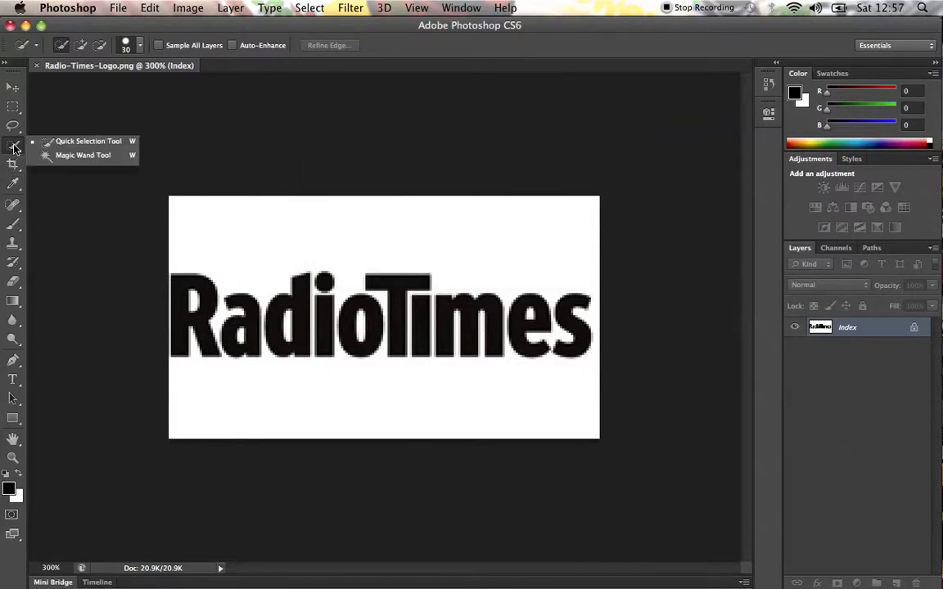
{"action": "left_click", "coordinate": [82, 155]}
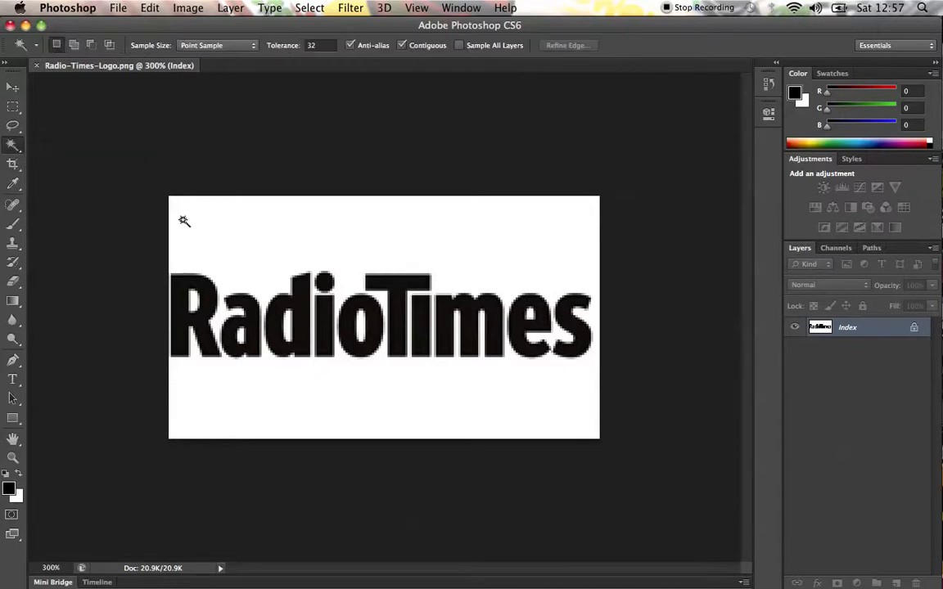
{"action": "left_click", "coordinate": [241, 232]}
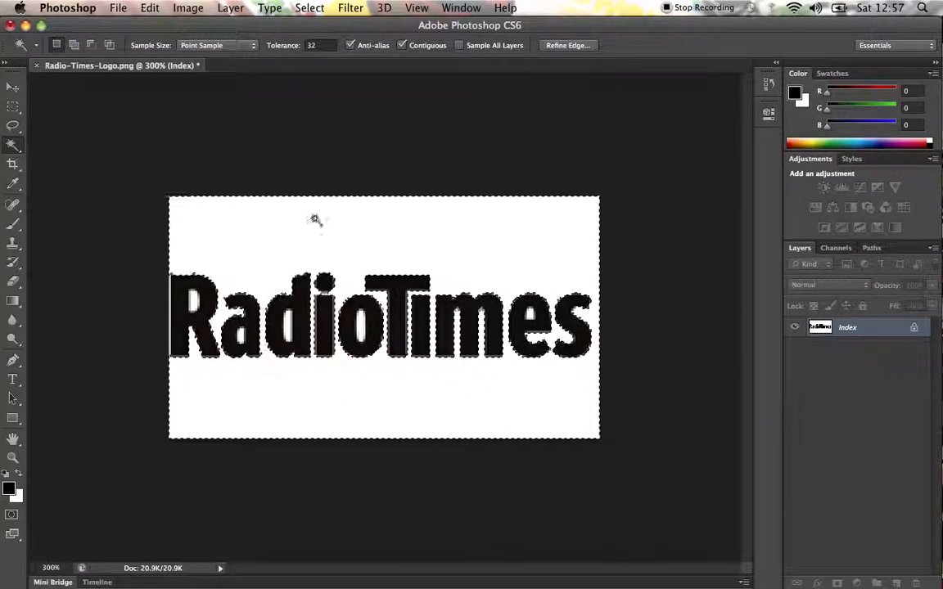
{"action": "left_click", "coordinate": [12, 87]}
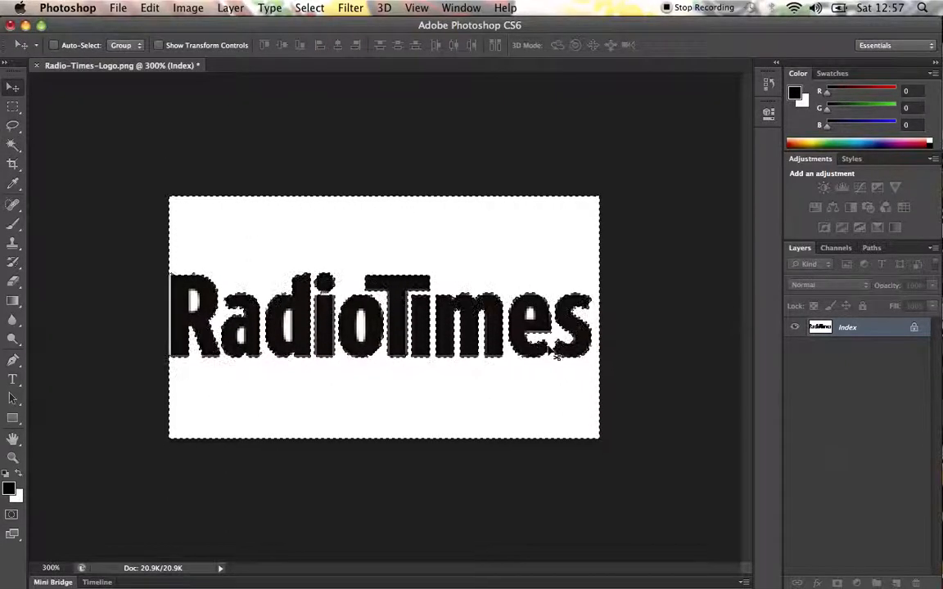
{"action": "left_click", "coordinate": [13, 107]}
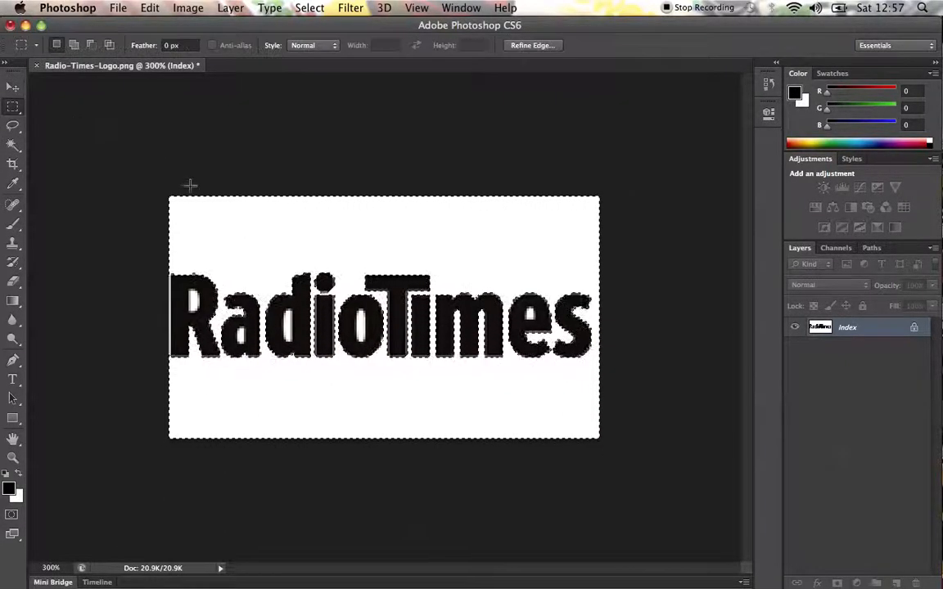
{"action": "left_click", "coordinate": [182, 210]}
{"action": "left_click", "coordinate": [12, 87]}
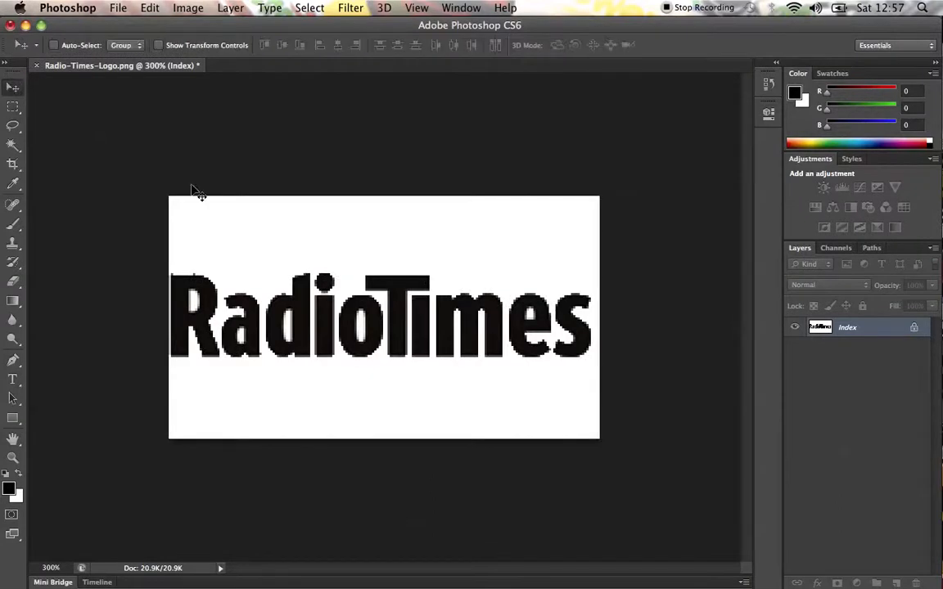
Invert the colours of the Radio Times logo image and switch back to the InDesign spread.
{"action": "key", "text": "super+i"}
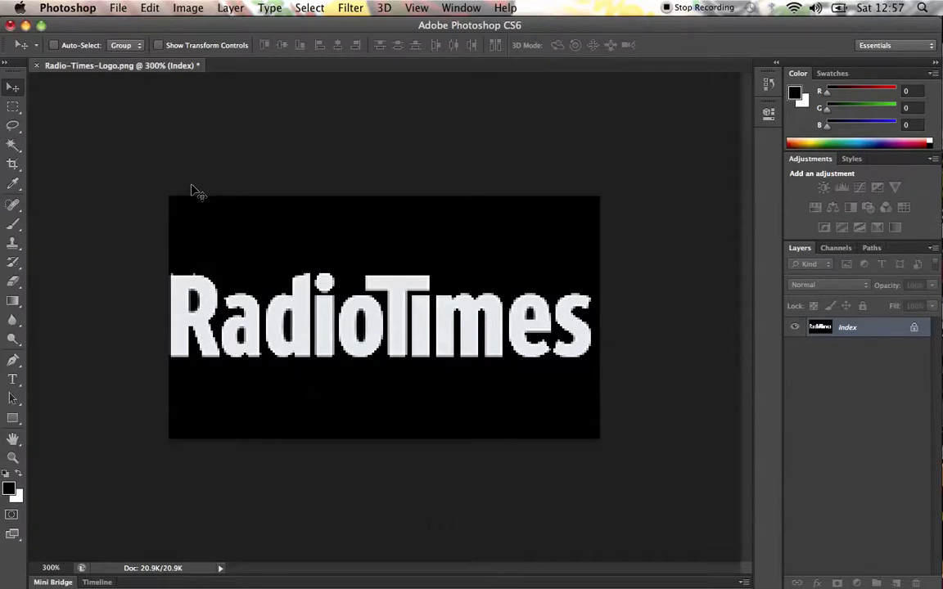
{"action": "key", "text": "ctrl+Down"}
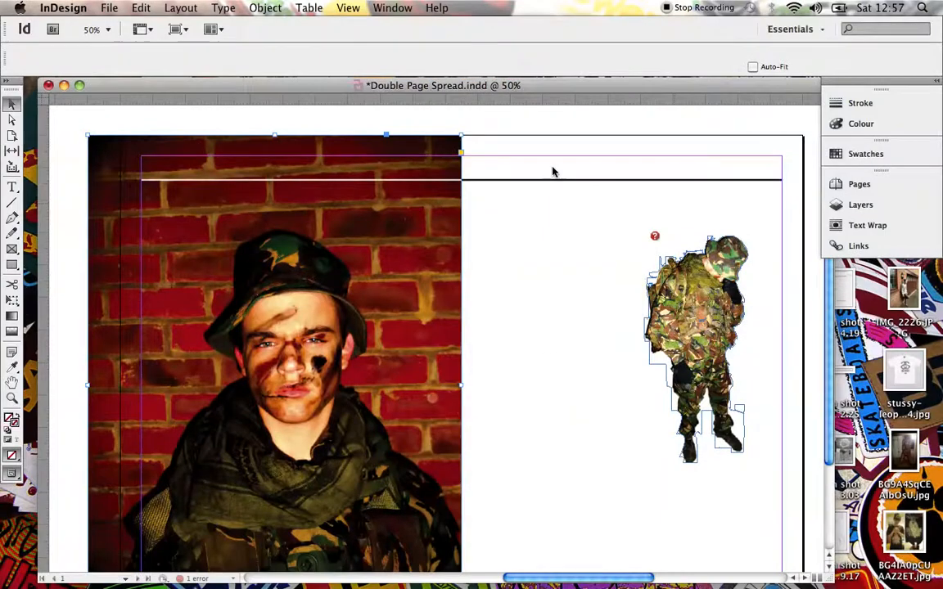